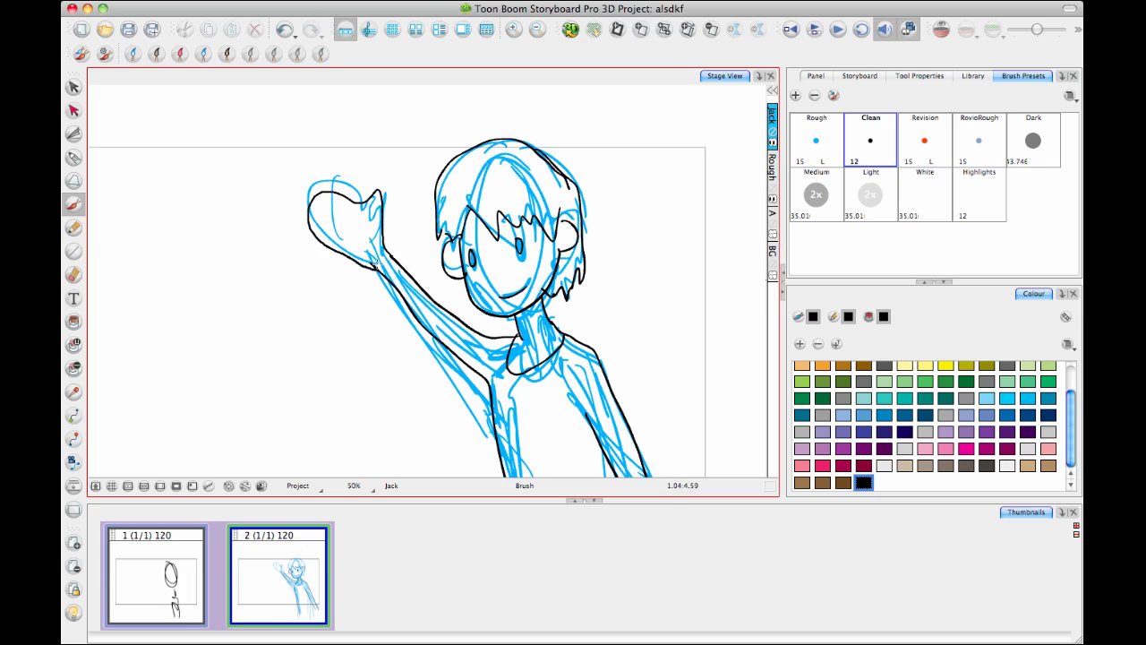
# Draw the wrist line of the raised hand and hide the Rough layer
pyautogui.moveTo(372, 268); pyautogui.dragTo(385, 247)
pyautogui.moveTo(463, 223); pyautogui.dragTo(452, 198)
pyautogui.press('1')
pyautogui.click(773, 200)
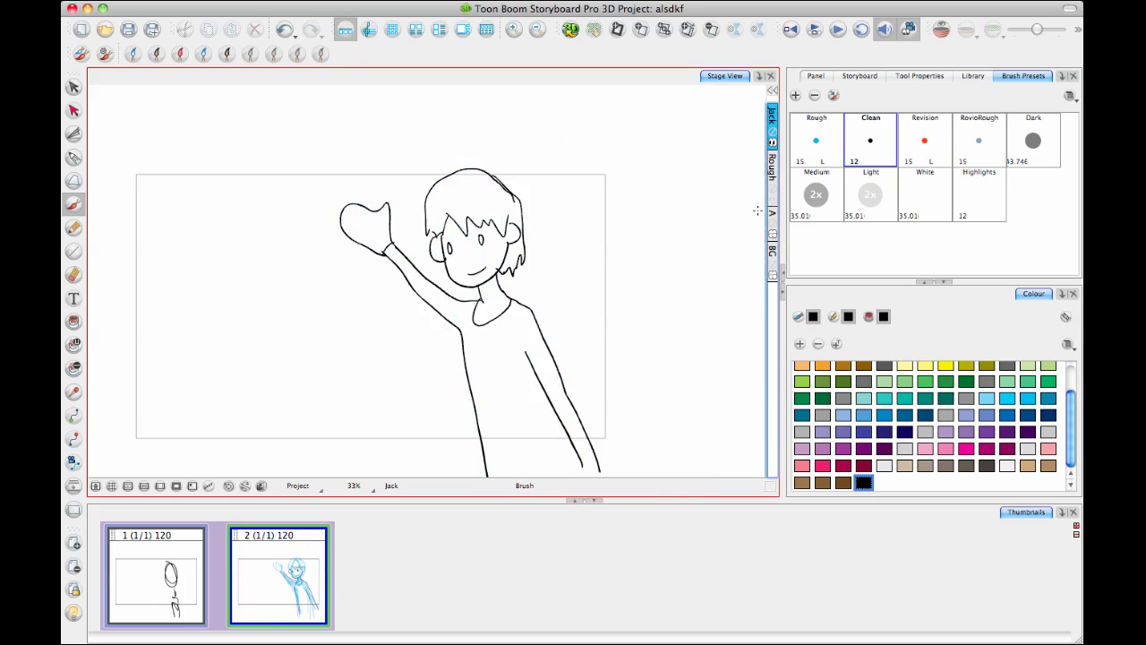
# Add a short contour stroke along the inner edge of the lowered arm
pyautogui.moveTo(597, 288)
pyautogui.mouseDown()
pyautogui.moveTo(568, 242)
pyautogui.moveTo(522, 246)
pyautogui.moveTo(493, 299)
pyautogui.mouseUp()
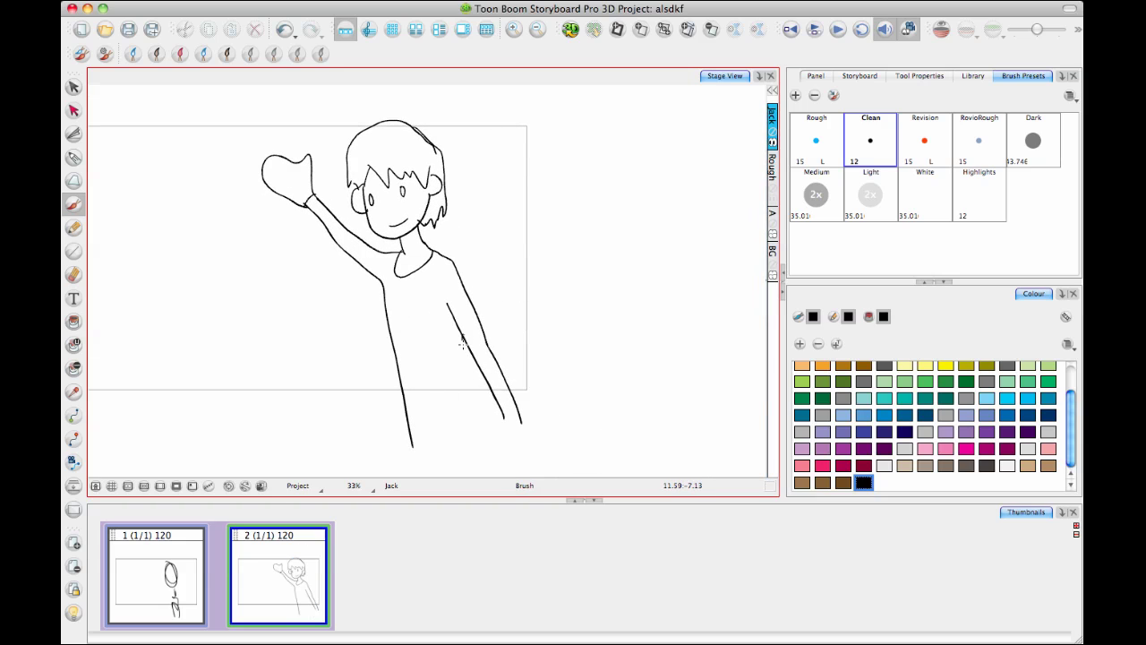
pyautogui.moveTo(463, 345); pyautogui.dragTo(486, 385)
pyautogui.moveTo(572, 194); pyautogui.dragTo(646, 240)
pyautogui.moveTo(565, 301); pyautogui.dragTo(559, 261)
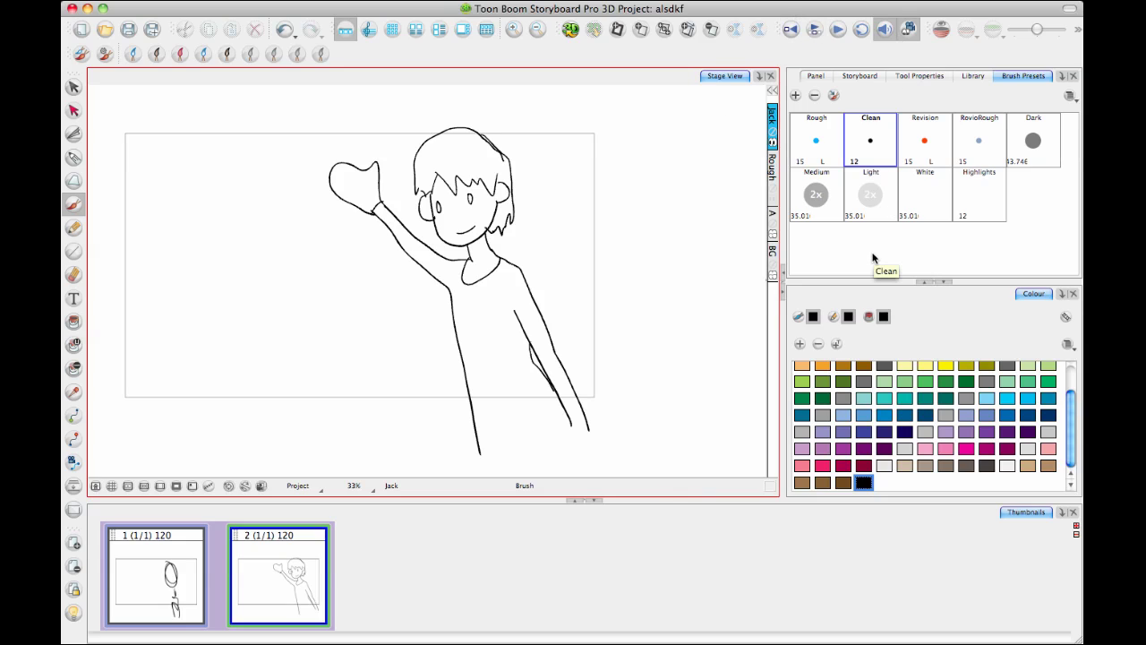
# Choose the Medium brush preset and show its tool properties with the whole stroke preview in view
pyautogui.click(818, 197)
pyautogui.click(916, 76)
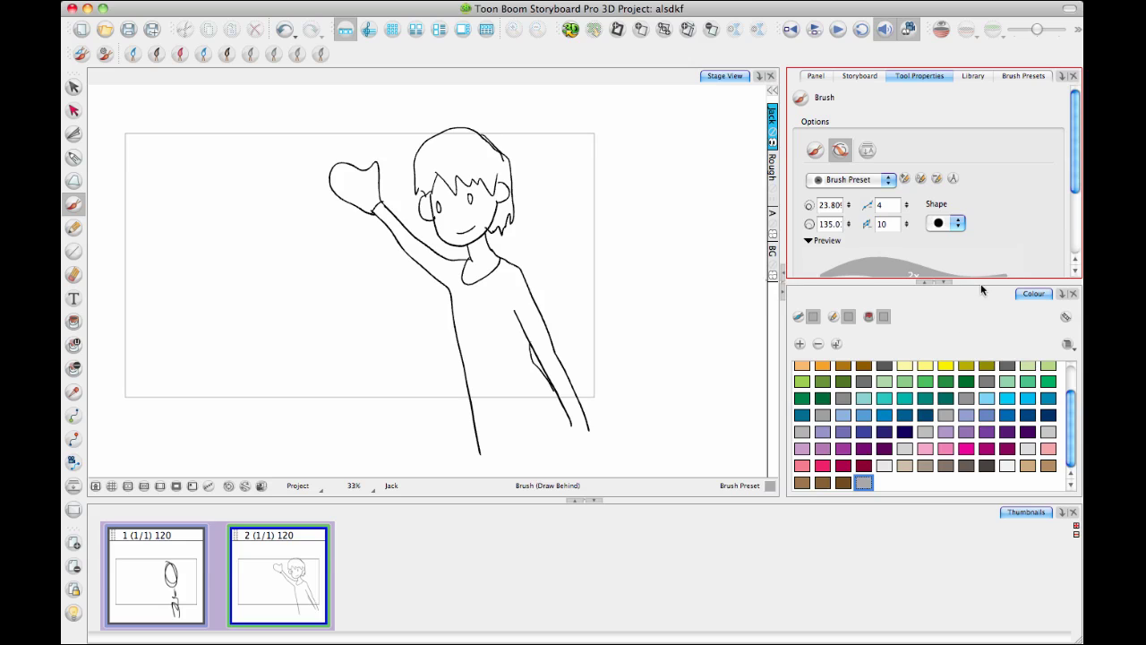
pyautogui.moveTo(981, 283); pyautogui.dragTo(977, 317)
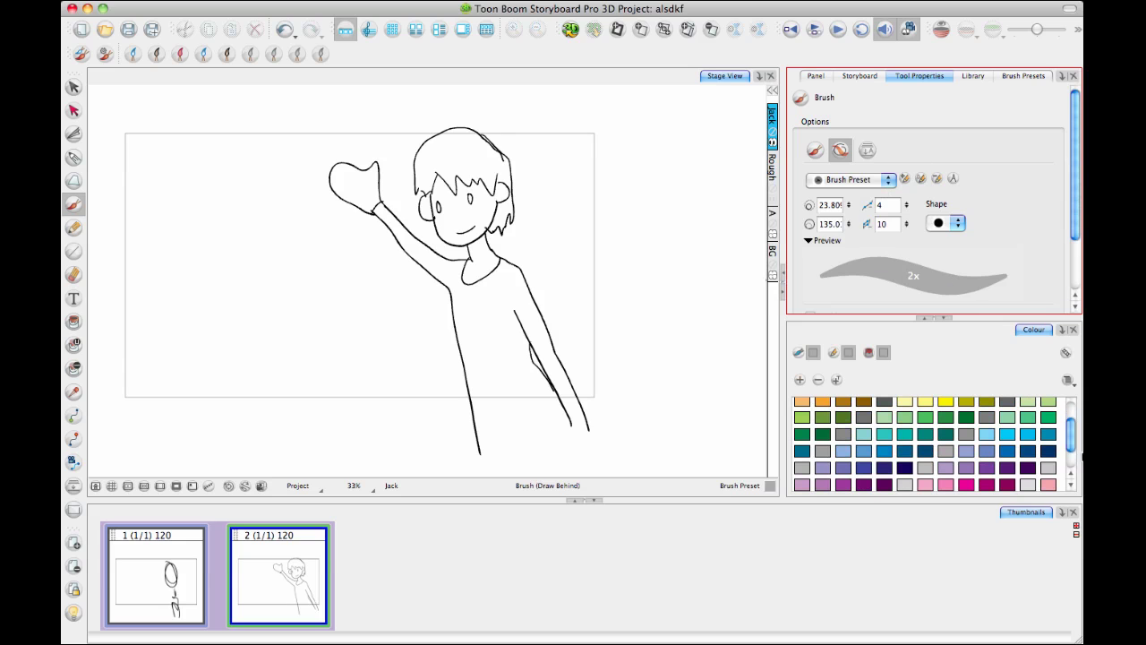
# Pick the purple swatch Default 94 as the brush colour and set its alpha to 150
pyautogui.moveTo(1072, 434); pyautogui.dragTo(1070, 457)
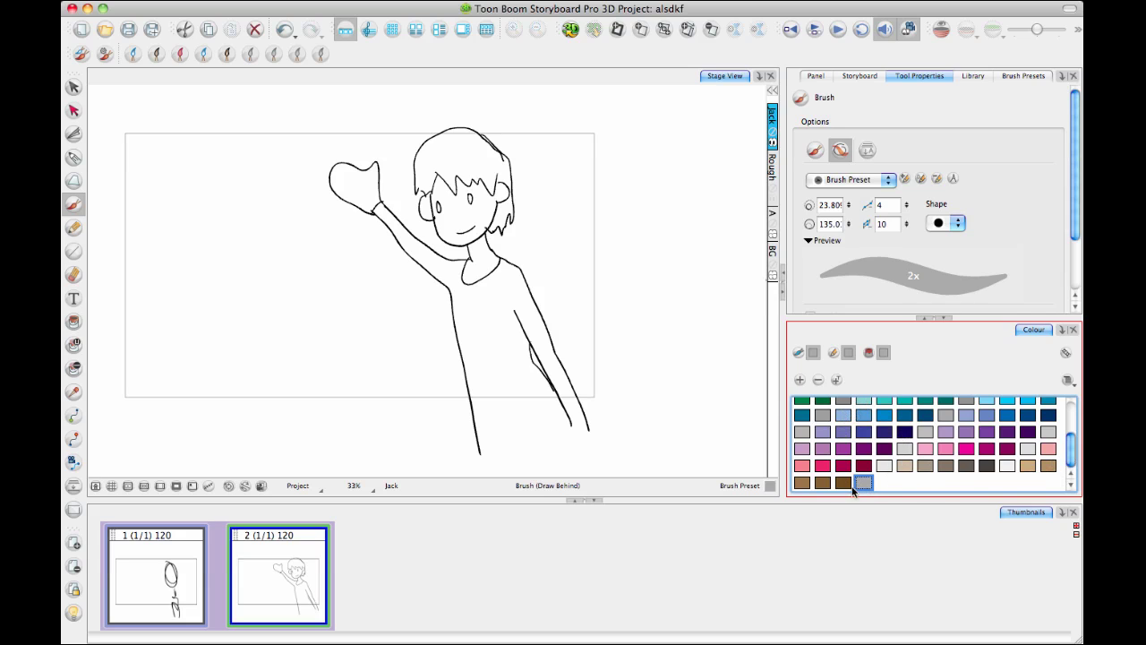
pyautogui.click(842, 447)
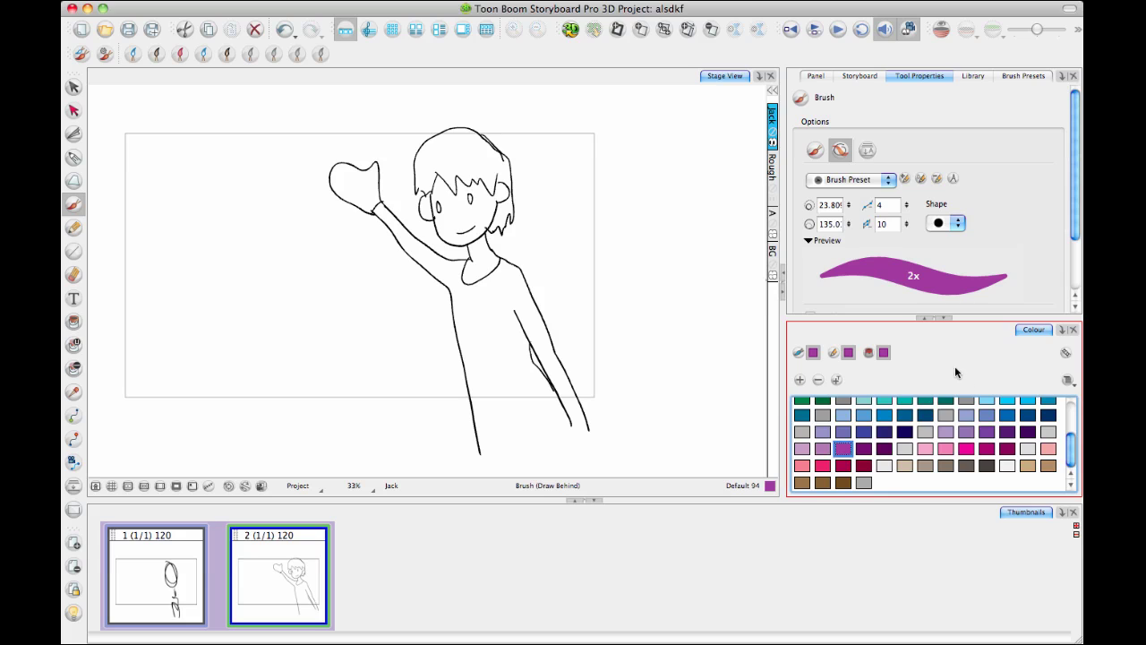
pyautogui.doubleClick(846, 454)
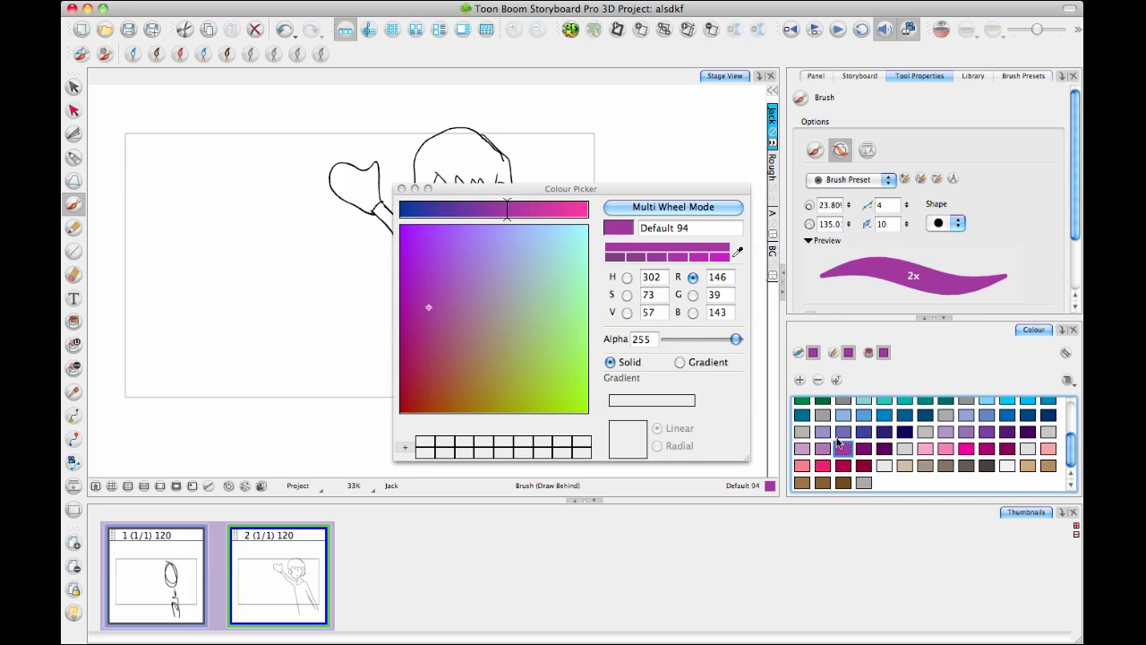
pyautogui.click(708, 340)
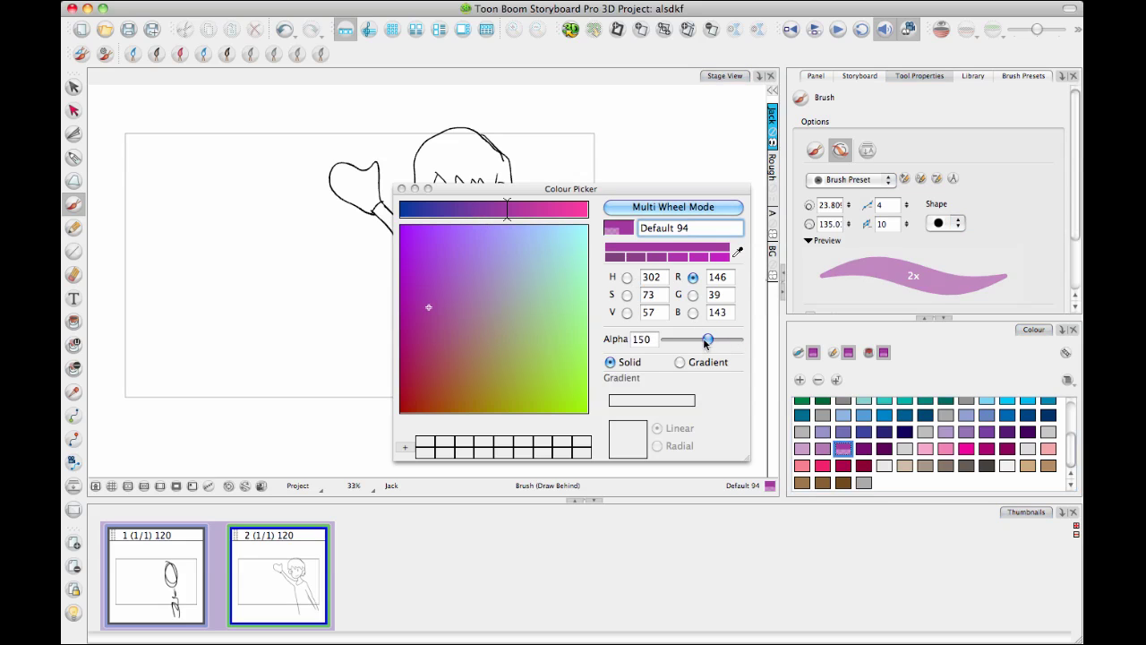
pyautogui.click(402, 188)
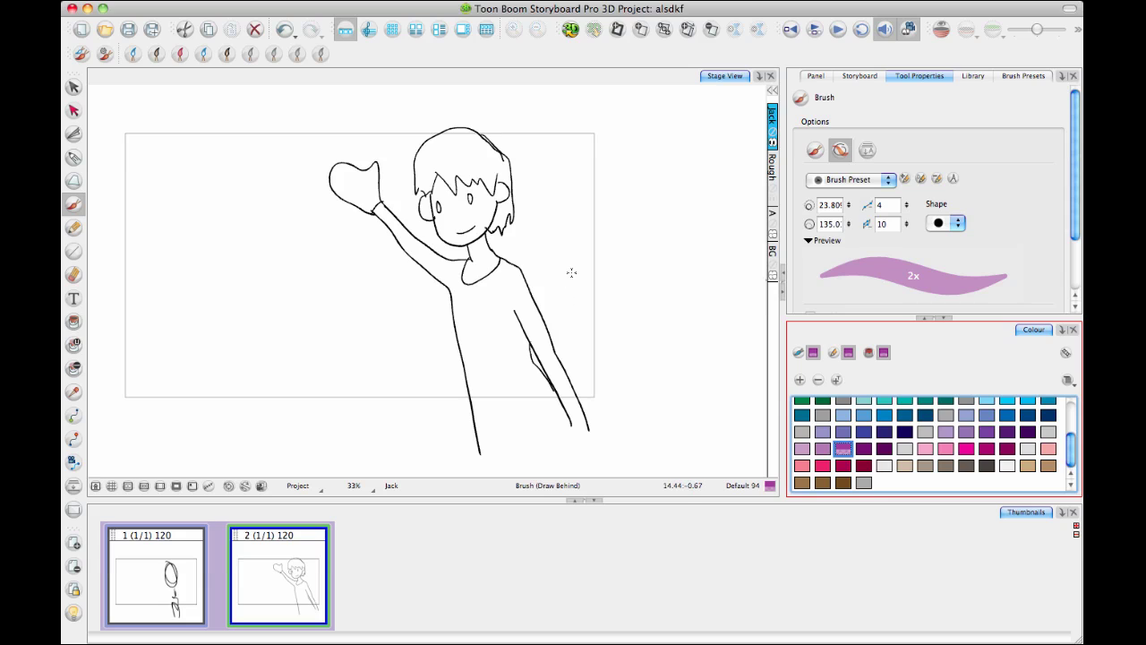
# Set the brush's maximum size to about 41.27 and minimum to 0, and test it with strokes beside the character
pyautogui.press('o')
pyautogui.moveTo(570, 273)
pyautogui.mouseDown()
pyautogui.moveTo(586, 273)
pyautogui.moveTo(569, 267)
pyautogui.moveTo(574, 279)
pyautogui.mouseUp()
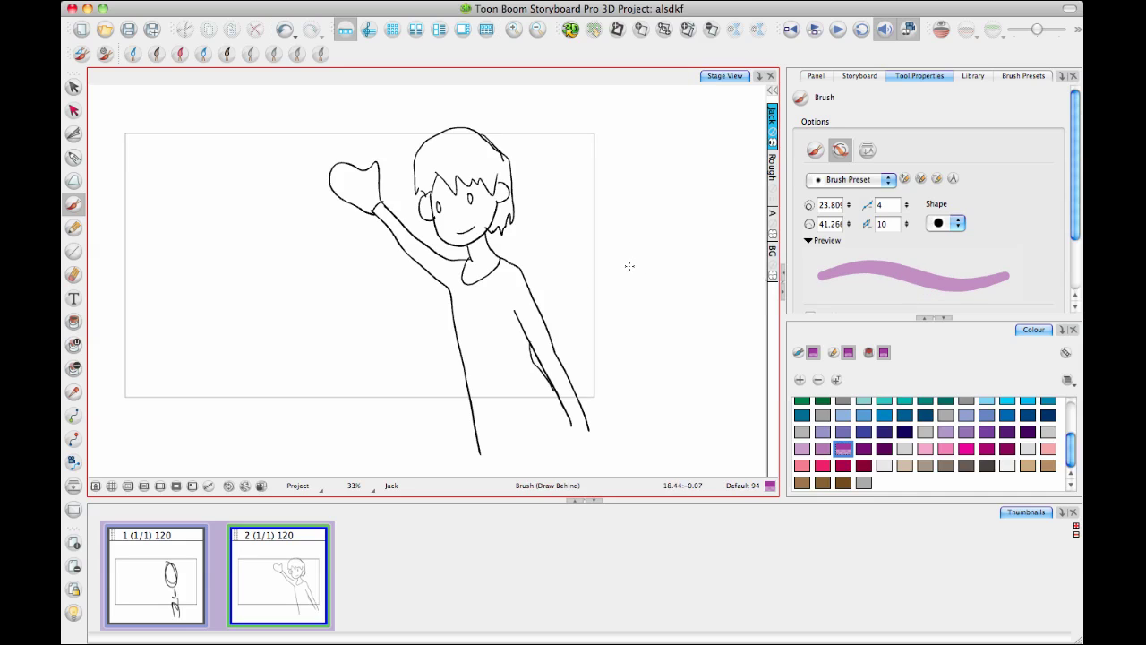
pyautogui.press('o')
pyautogui.moveTo(622, 273); pyautogui.dragTo(621, 274)
pyautogui.moveTo(848, 206)
pyautogui.mouseDown()
pyautogui.moveTo(852, 188)
pyautogui.moveTo(850, 218)
pyautogui.mouseUp()
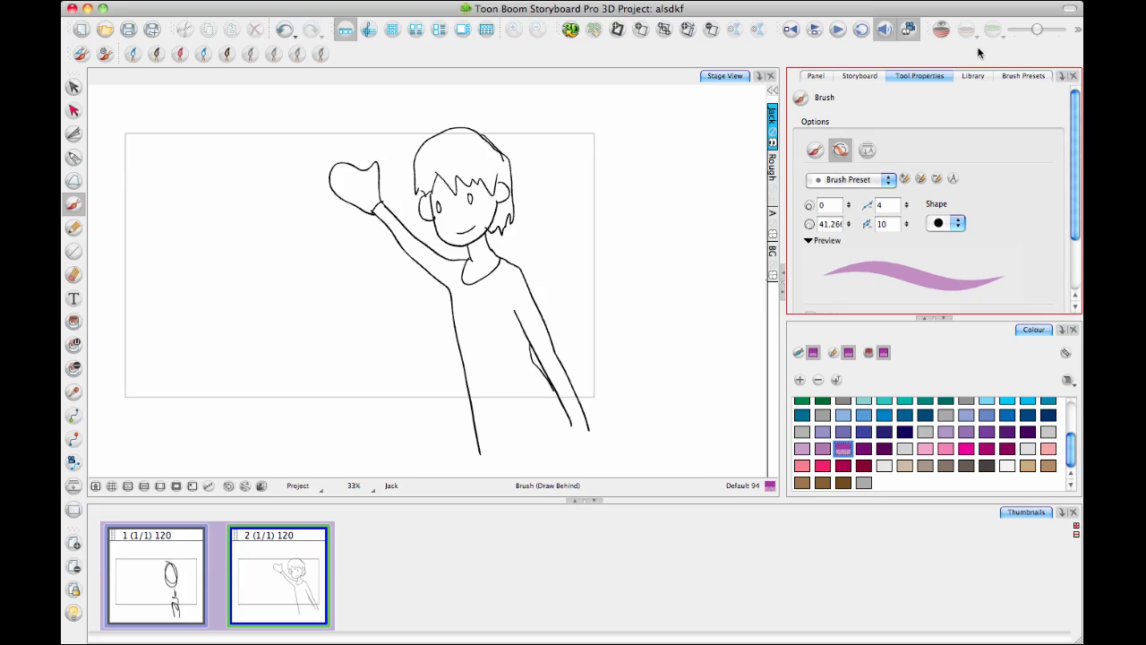
pyautogui.moveTo(560, 191)
pyautogui.mouseDown()
pyautogui.moveTo(605, 283)
pyautogui.moveTo(624, 370)
pyautogui.mouseUp()
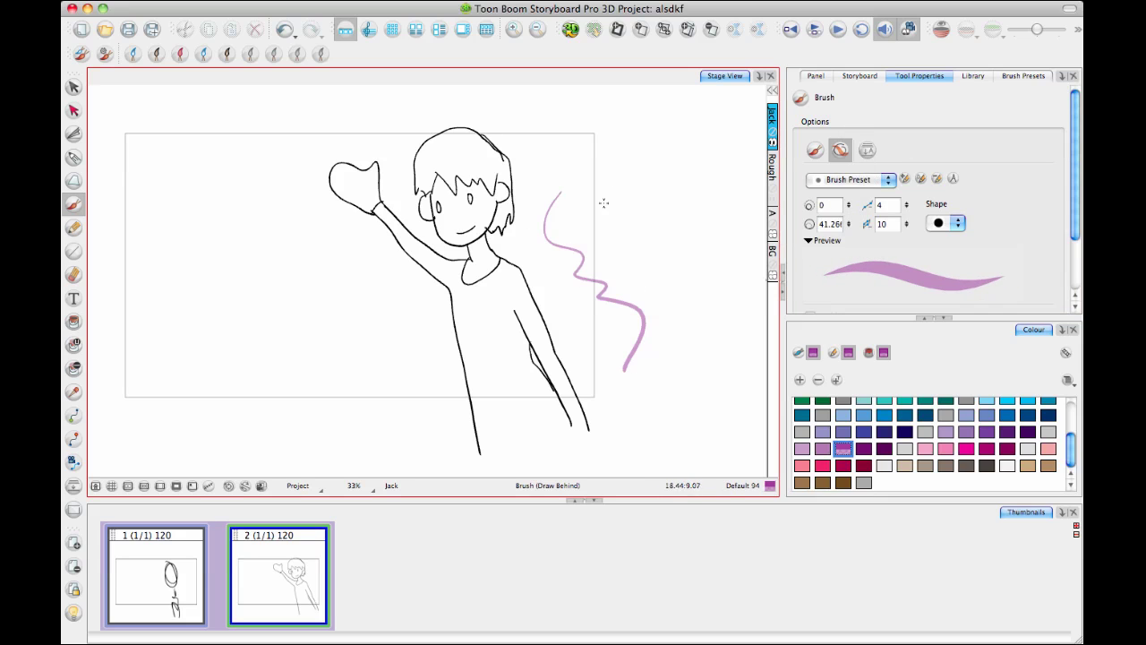
pyautogui.moveTo(631, 186)
pyautogui.mouseDown()
pyautogui.moveTo(605, 251)
pyautogui.moveTo(640, 289)
pyautogui.mouseUp()
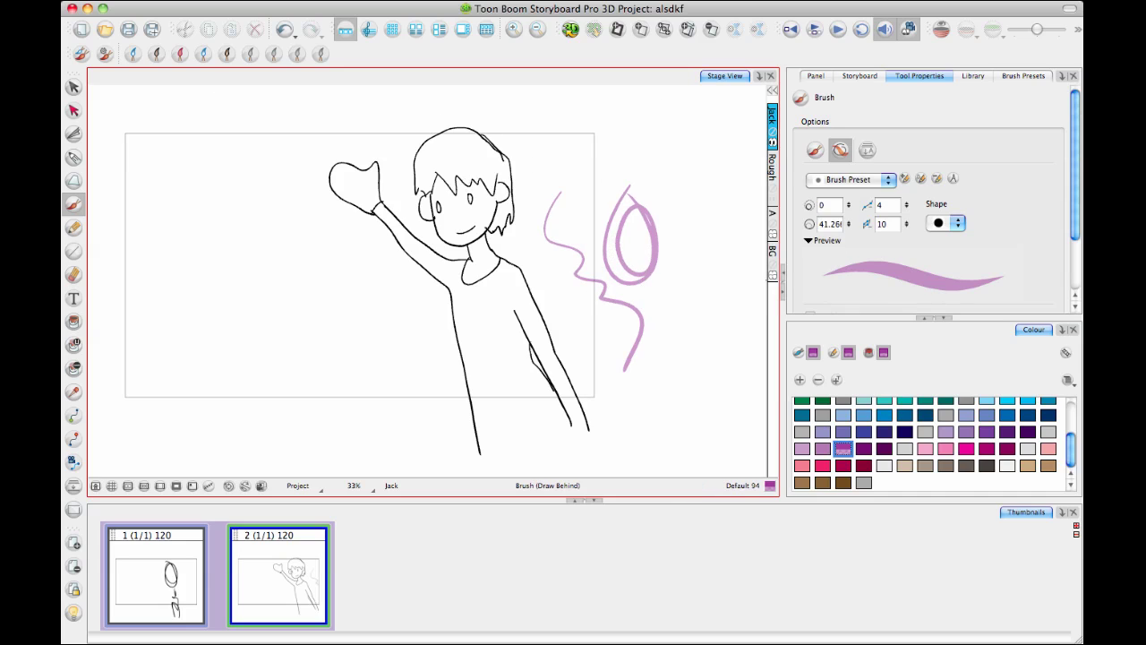
# Add a brush preset from the current brush with the default_brush03 icon and <No Layer> as its layer
pyautogui.click(78, 64)
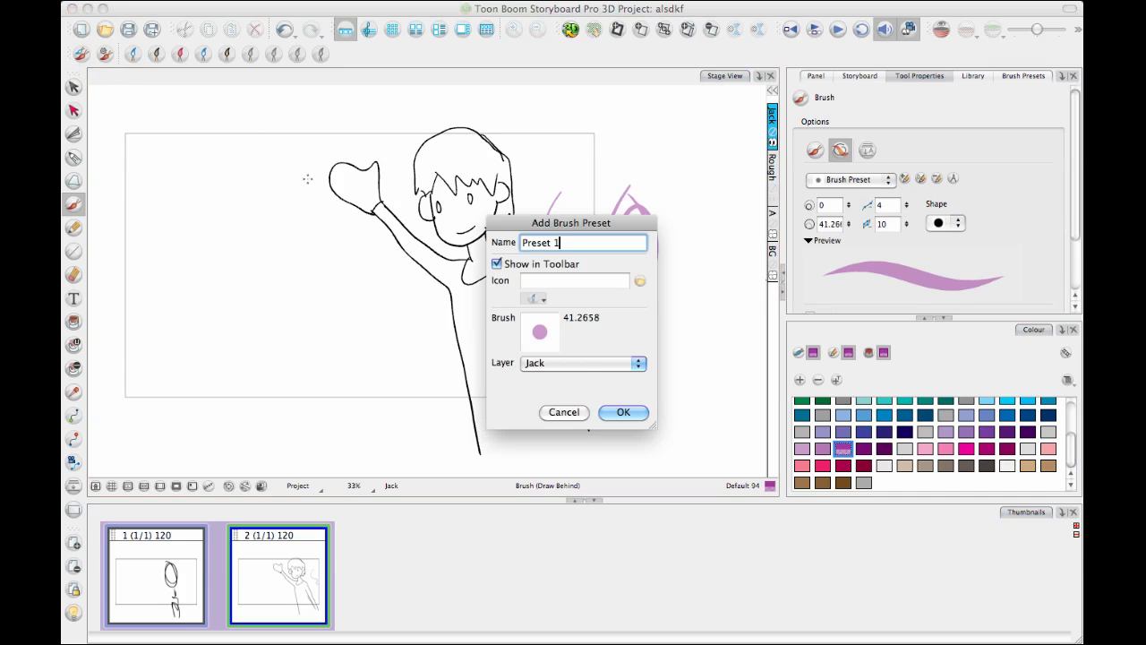
pyautogui.click(542, 299)
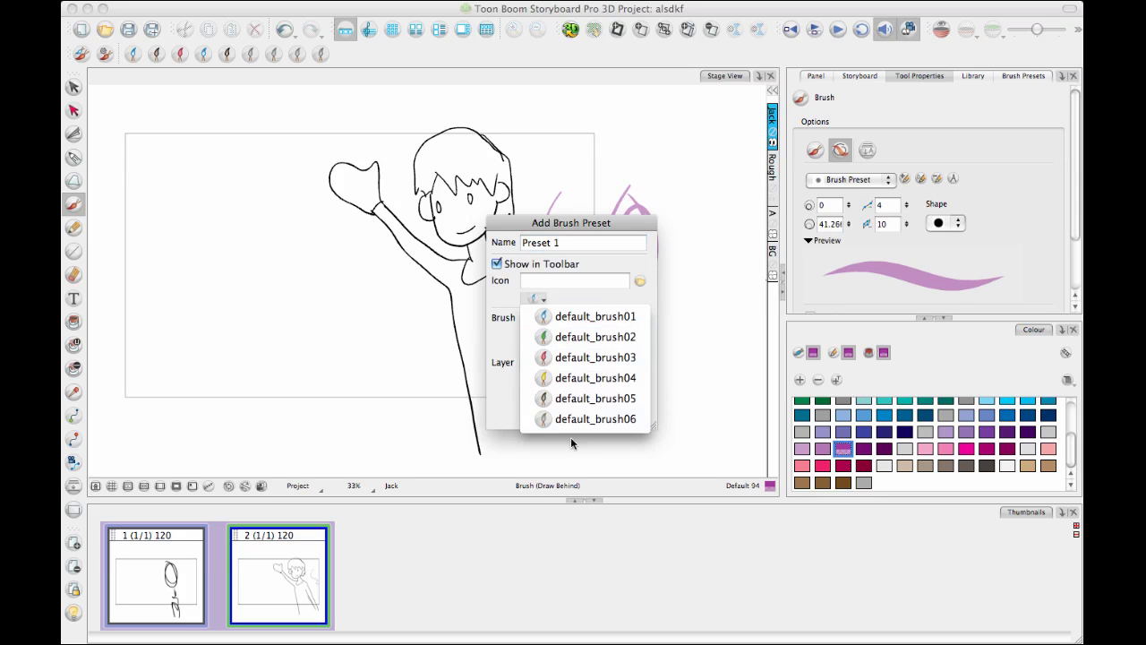
pyautogui.click(582, 357)
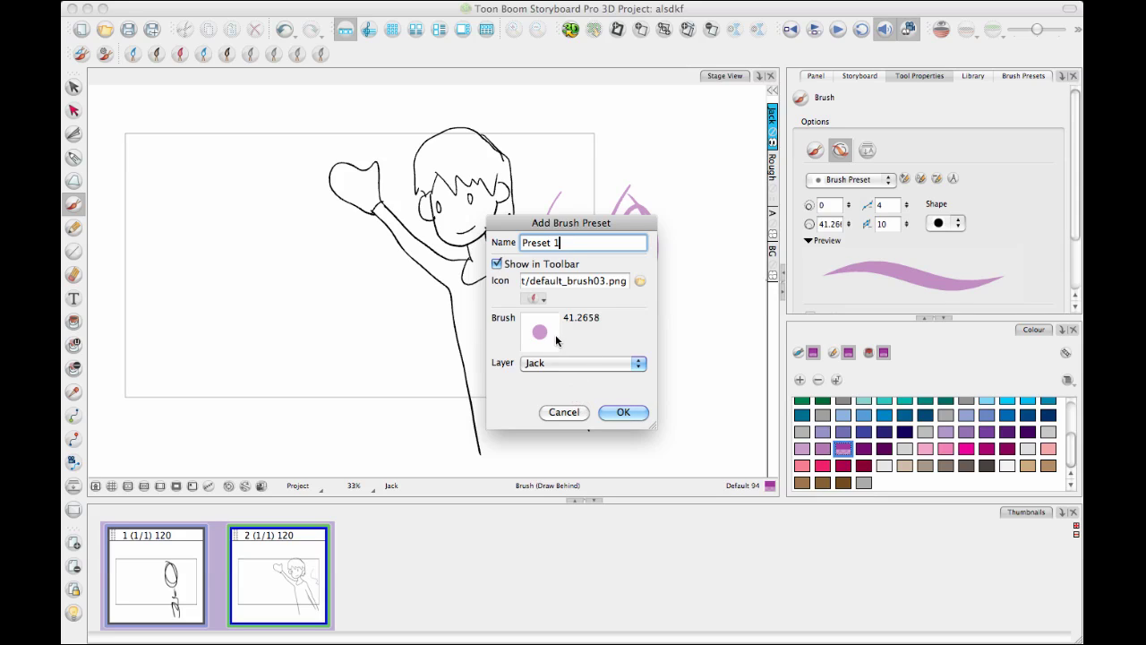
pyautogui.click(587, 364)
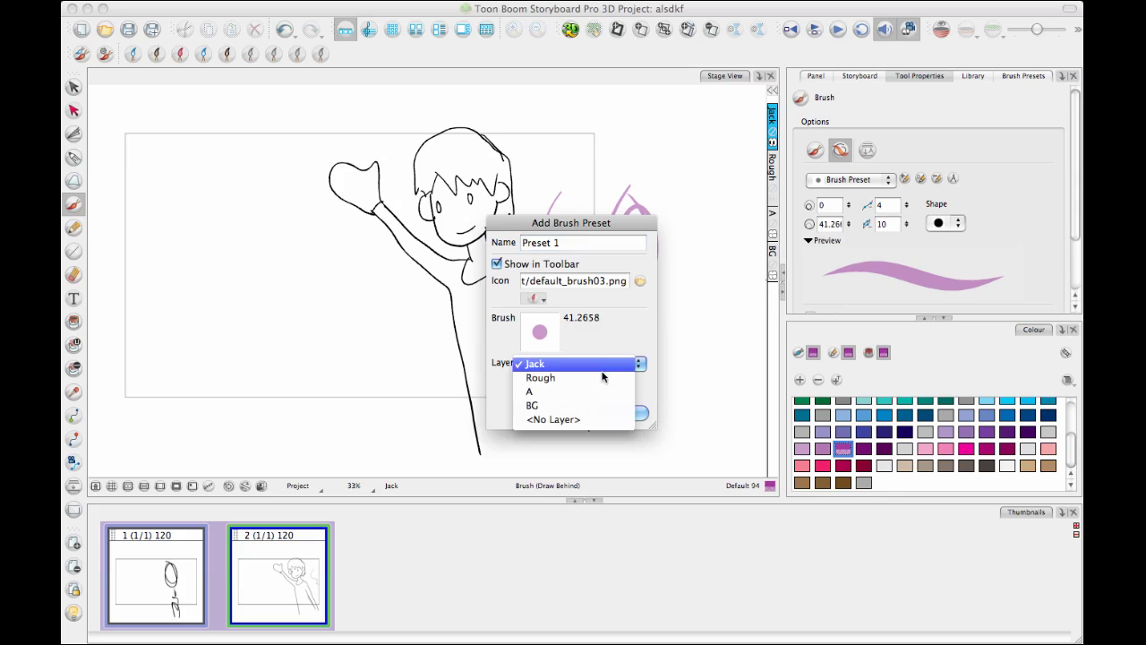
pyautogui.click(537, 405)
pyautogui.click(574, 362)
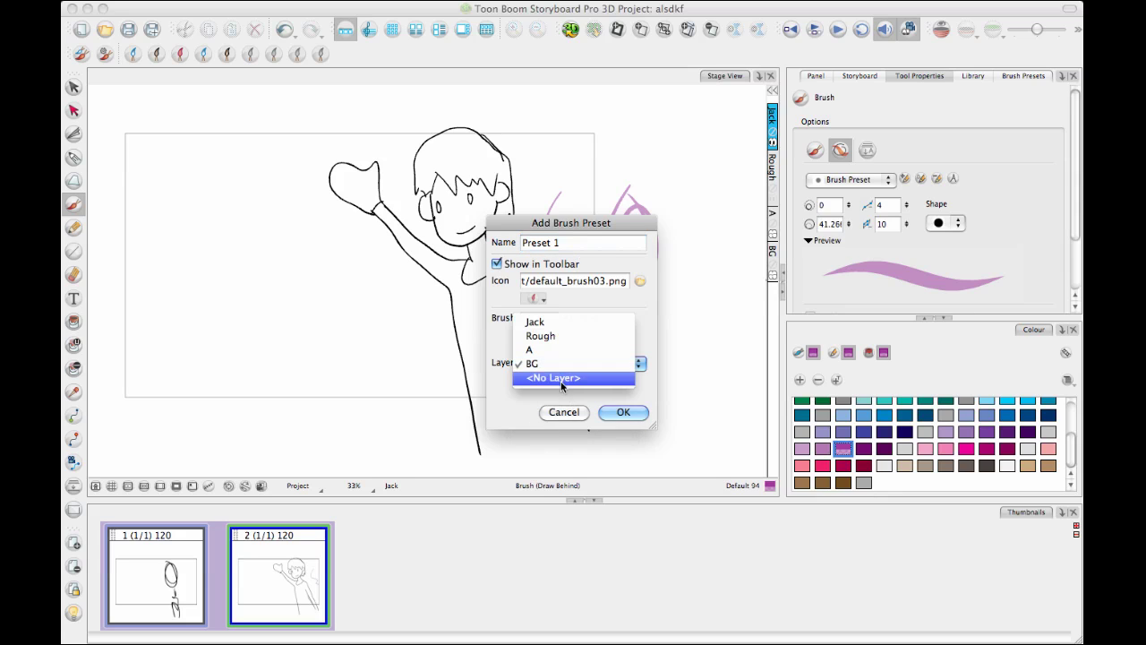
pyautogui.click(560, 381)
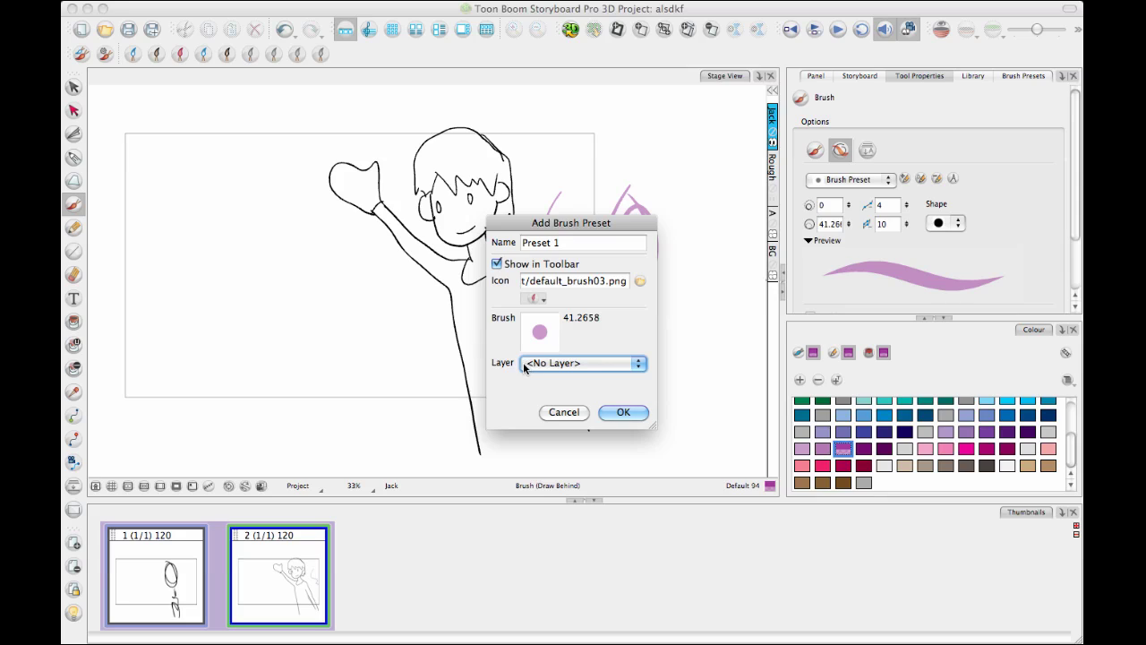
# Name the new preset PurpleRough, save it and display the list of brush presets
pyautogui.press('Tab')
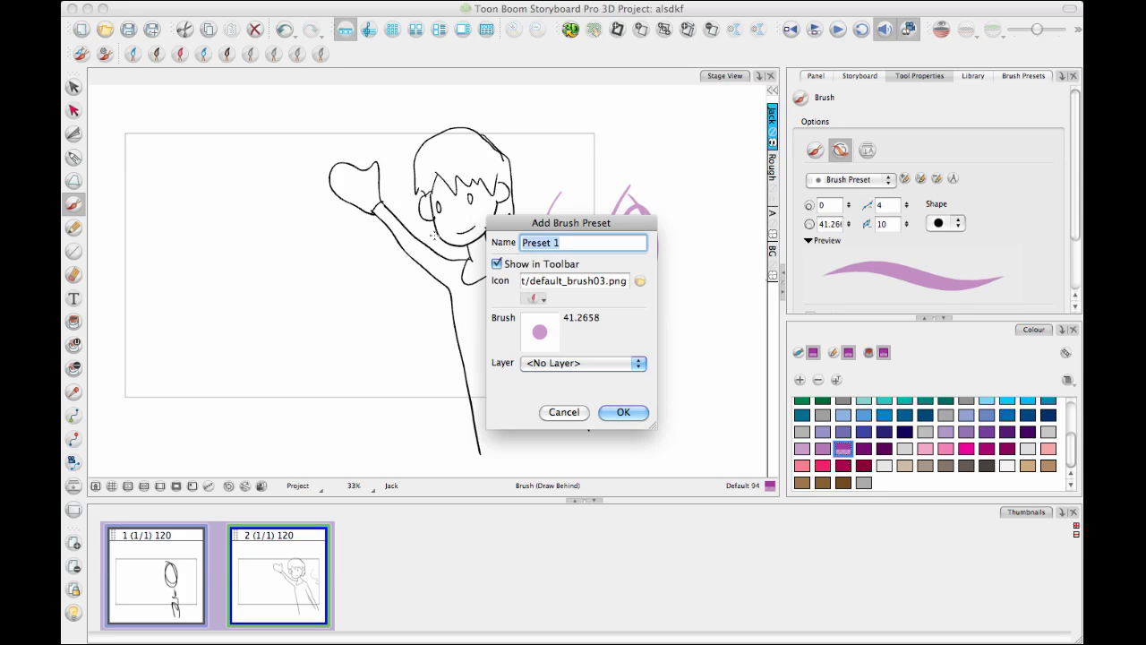
pyautogui.write('PurpleRough')
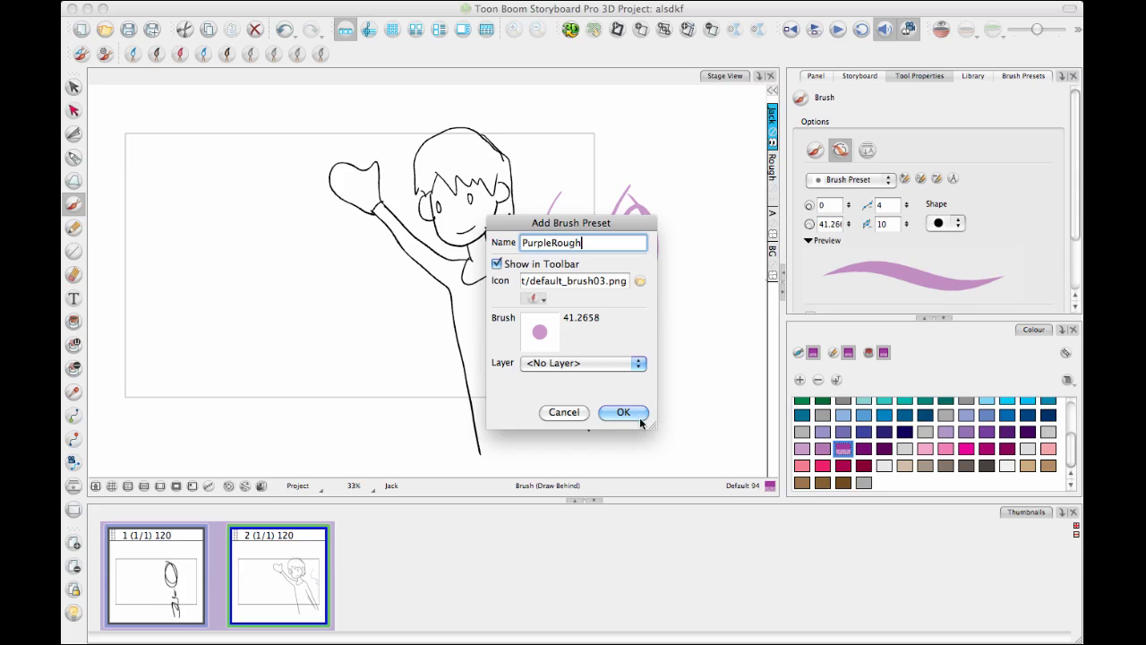
pyautogui.click(627, 411)
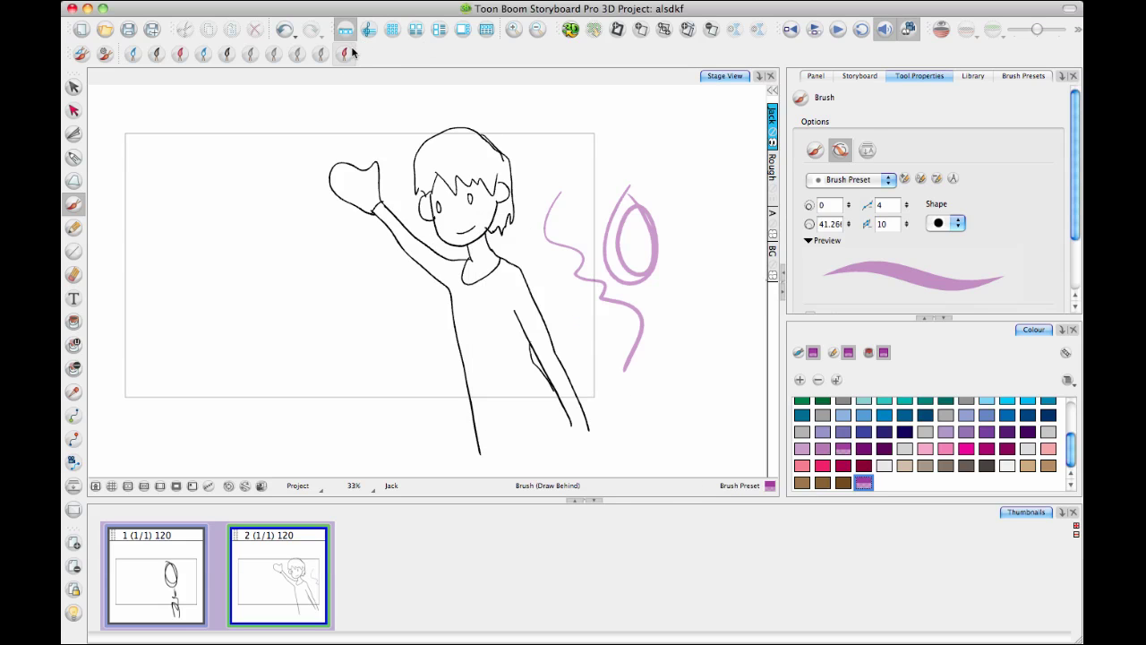
pyautogui.click(1020, 76)
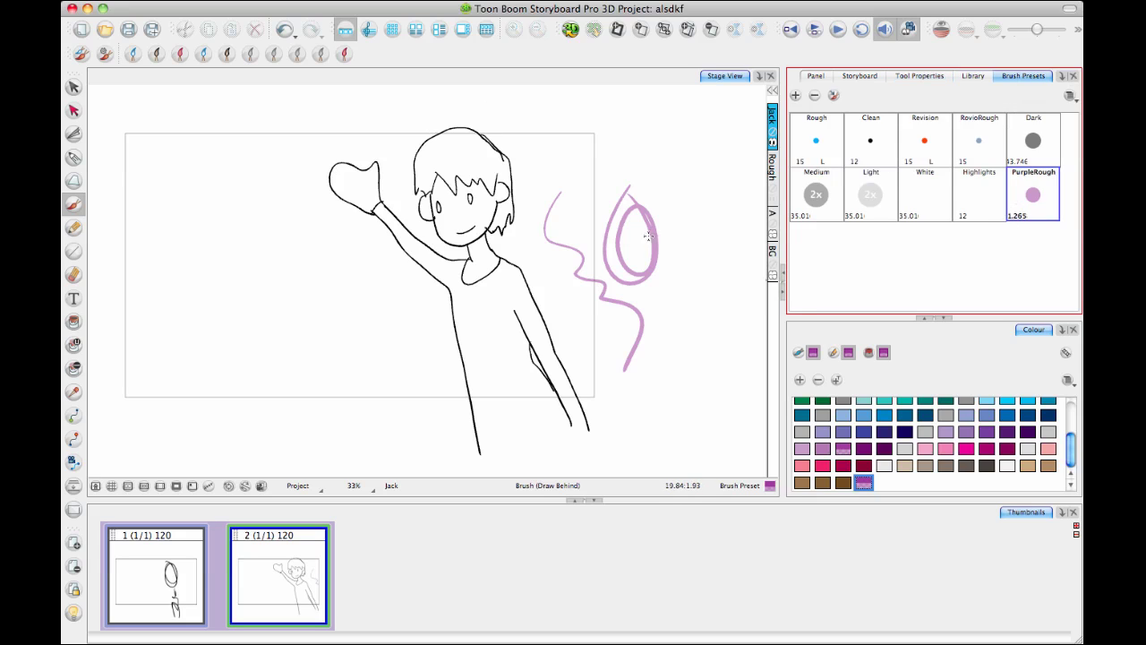
# Test PurpleRough with strokes around the purple oval, and delete all purple strokes beside the character
pyautogui.click(635, 291)
pyautogui.moveTo(636, 291)
pyautogui.mouseDown()
pyautogui.moveTo(658, 268)
pyautogui.moveTo(632, 199)
pyautogui.moveTo(661, 241)
pyautogui.moveTo(637, 186)
pyautogui.moveTo(616, 246)
pyautogui.moveTo(681, 234)
pyautogui.moveTo(611, 255)
pyautogui.mouseUp()
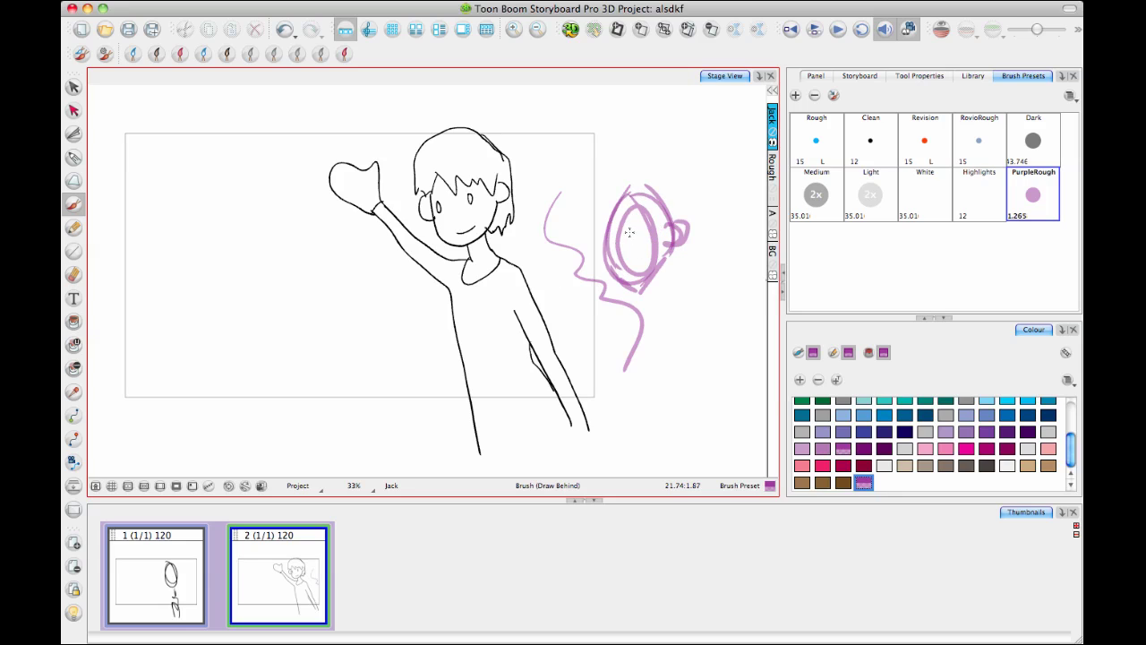
pyautogui.click(74, 88)
pyautogui.moveTo(669, 144)
pyautogui.mouseDown()
pyautogui.moveTo(567, 281)
pyautogui.moveTo(710, 329)
pyautogui.moveTo(627, 150)
pyautogui.mouseUp()
pyautogui.press('Delete')
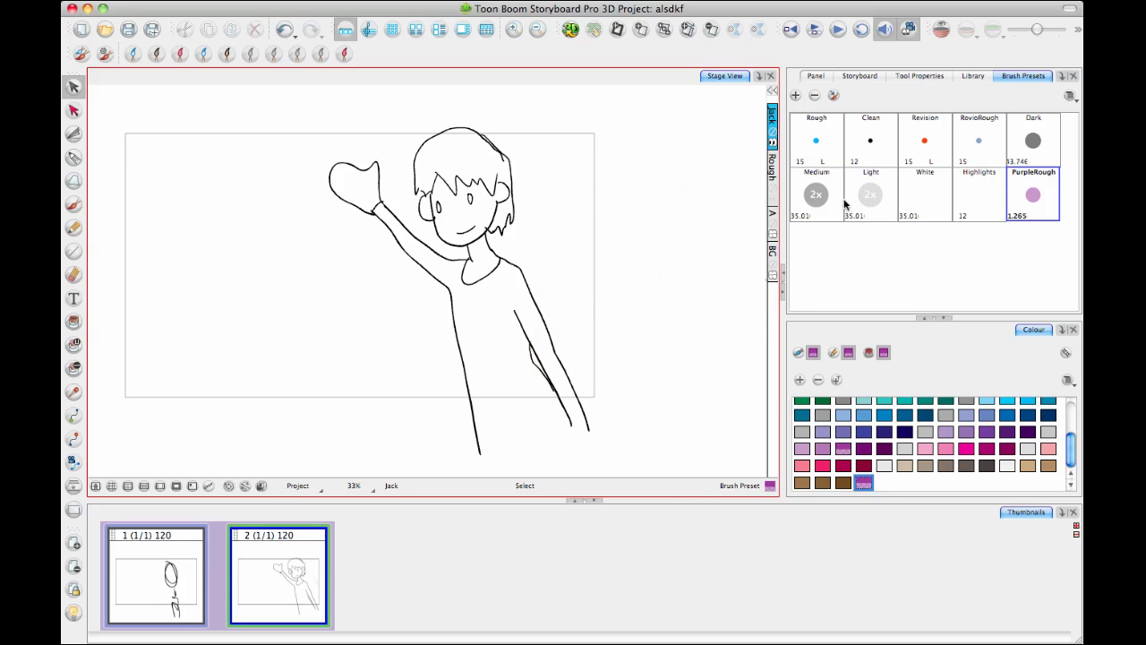
# Paint a dark grey patch over the left temple and the top of the ear with the Dark preset
pyautogui.click(1032, 143)
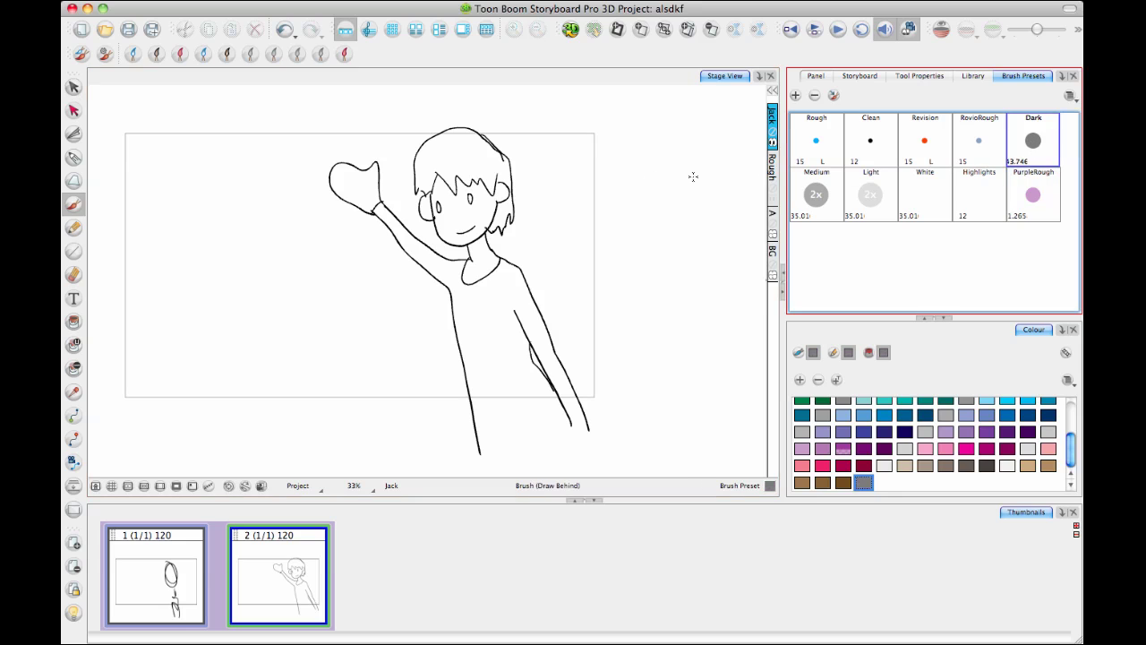
pyautogui.press('space')
pyautogui.moveTo(484, 222); pyautogui.dragTo(484, 236)
pyautogui.press('2')
pyautogui.press('2')
pyautogui.press('2')
pyautogui.press('2')
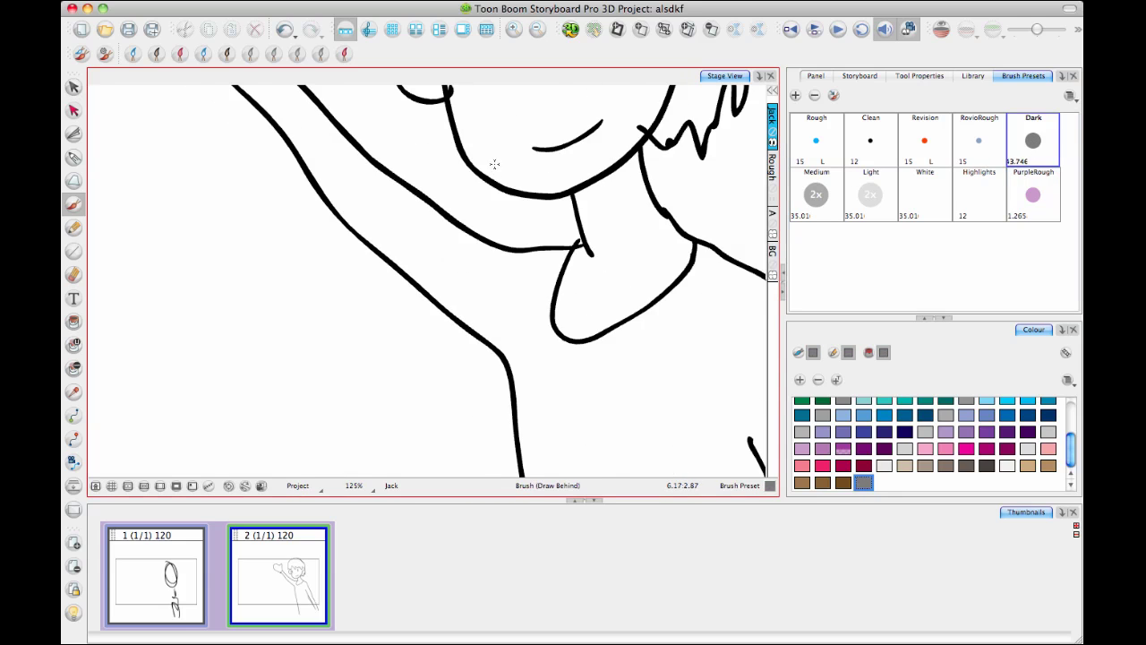
pyautogui.press('space')
pyautogui.moveTo(493, 130)
pyautogui.mouseDown()
pyautogui.moveTo(421, 337)
pyautogui.moveTo(422, 321)
pyautogui.mouseUp()
pyautogui.moveTo(373, 227)
pyautogui.mouseDown()
pyautogui.moveTo(385, 170)
pyautogui.moveTo(354, 204)
pyautogui.moveTo(360, 168)
pyautogui.moveTo(349, 202)
pyautogui.mouseUp()
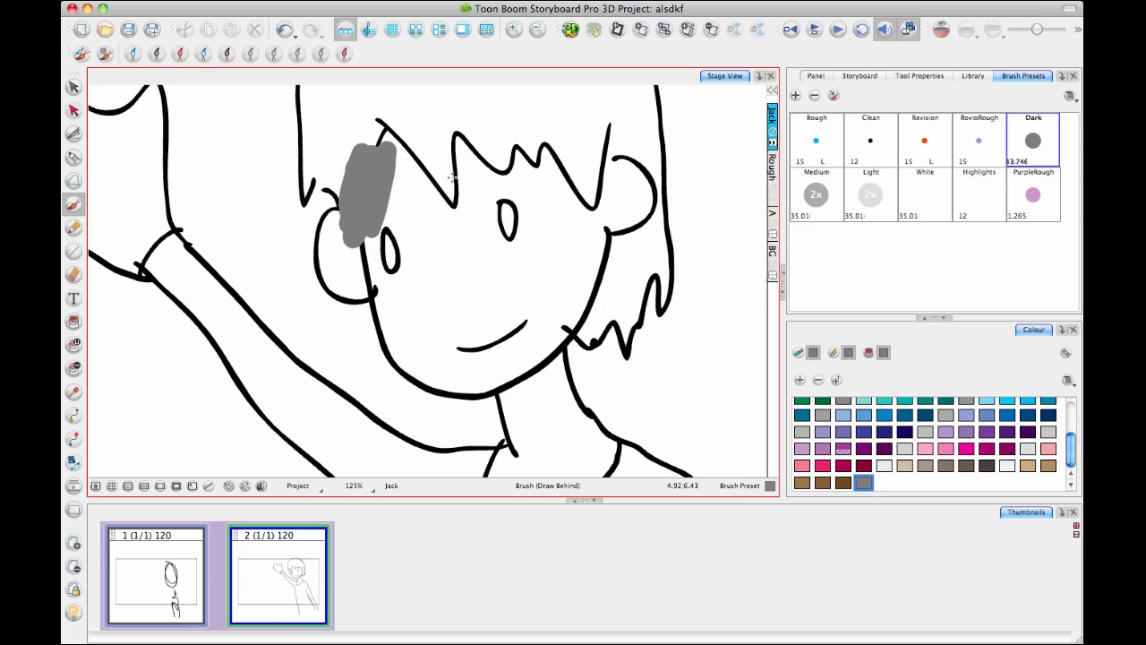
# Toggle the Jack layer's visibility off and on, and undo the dark grey patch on the temple
pyautogui.click(773, 143)
pyautogui.click(773, 143)
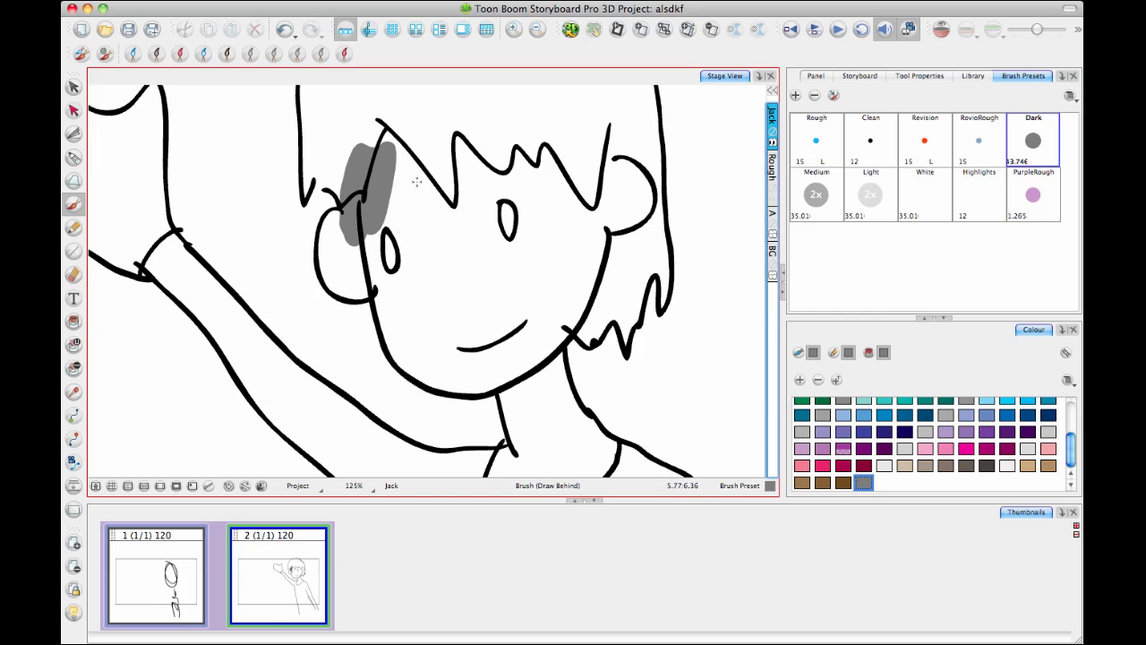
pyautogui.press('s')
pyautogui.press('super+z')
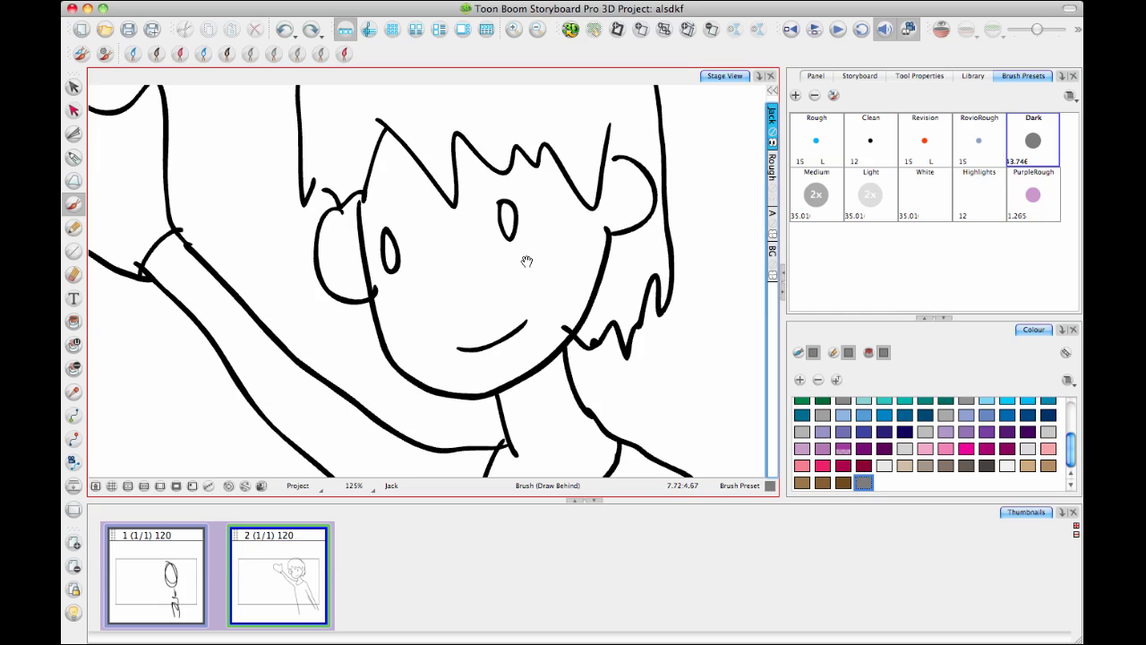
# Shade beneath the jagged fringe and on the neck under the chin with the Medium preset
pyautogui.moveTo(527, 260)
pyautogui.mouseDown()
pyautogui.moveTo(661, 205)
pyautogui.moveTo(489, 332)
pyautogui.mouseUp()
pyautogui.press('1')
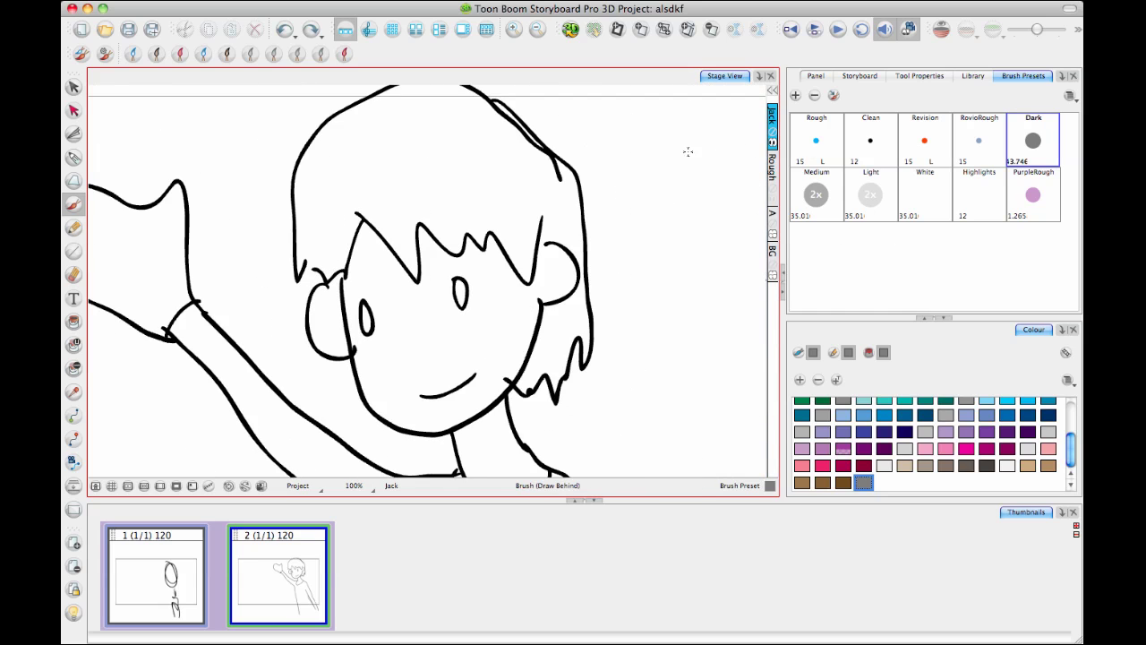
pyautogui.click(821, 207)
pyautogui.moveTo(486, 282)
pyautogui.mouseDown()
pyautogui.moveTo(517, 260)
pyautogui.moveTo(475, 291)
pyautogui.moveTo(442, 284)
pyautogui.mouseUp()
pyautogui.press('2')
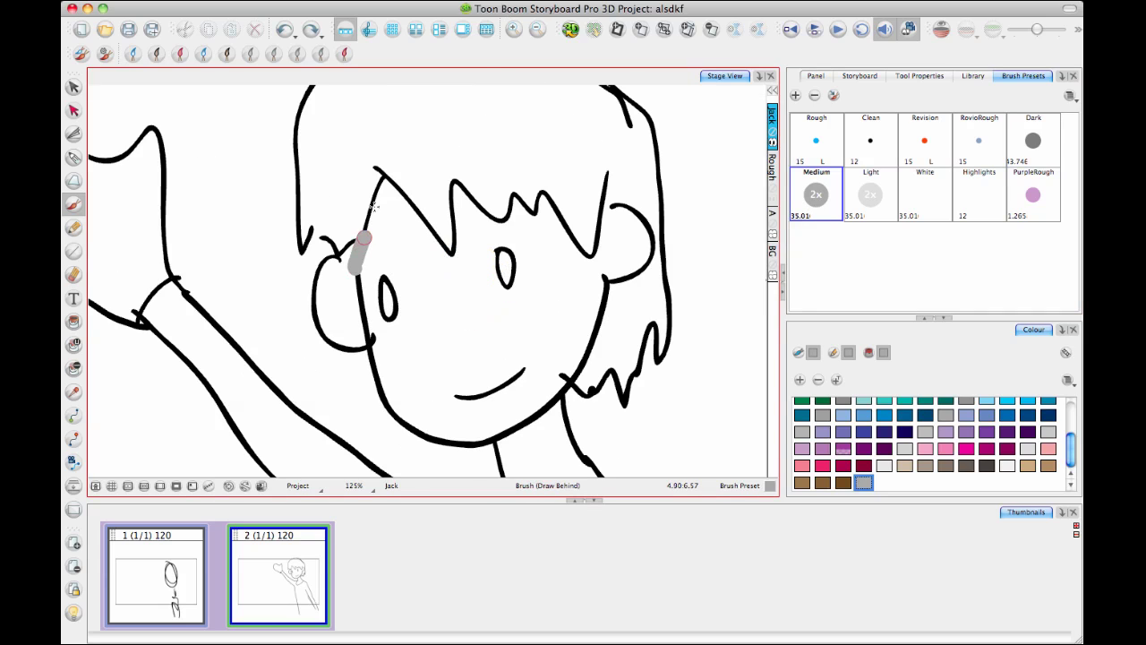
pyautogui.moveTo(374, 205); pyautogui.dragTo(383, 180)
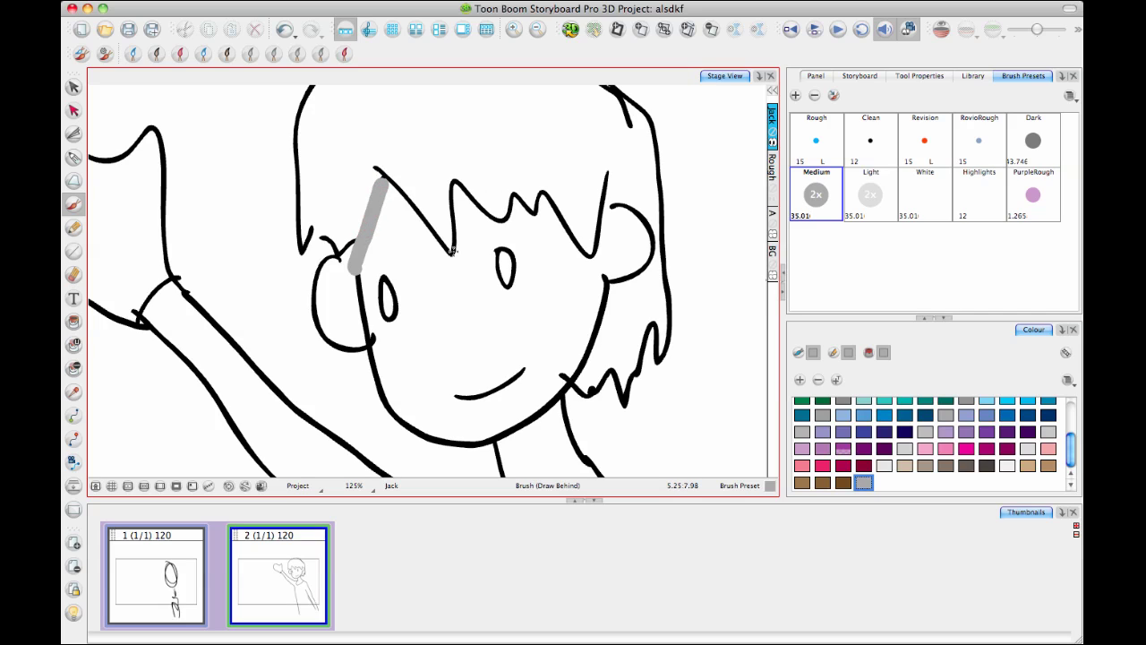
pyautogui.moveTo(452, 251)
pyautogui.mouseDown()
pyautogui.moveTo(452, 195)
pyautogui.moveTo(502, 219)
pyautogui.moveTo(511, 201)
pyautogui.moveTo(544, 205)
pyautogui.moveTo(596, 253)
pyautogui.mouseUp()
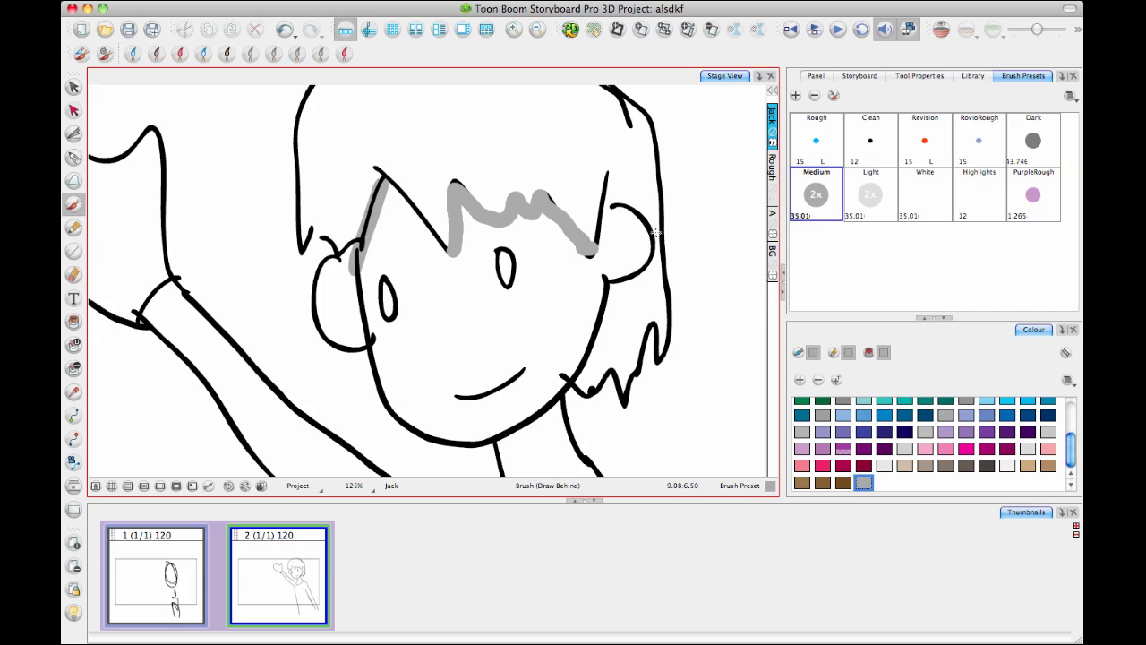
pyautogui.scroll(-3, 537, 286)
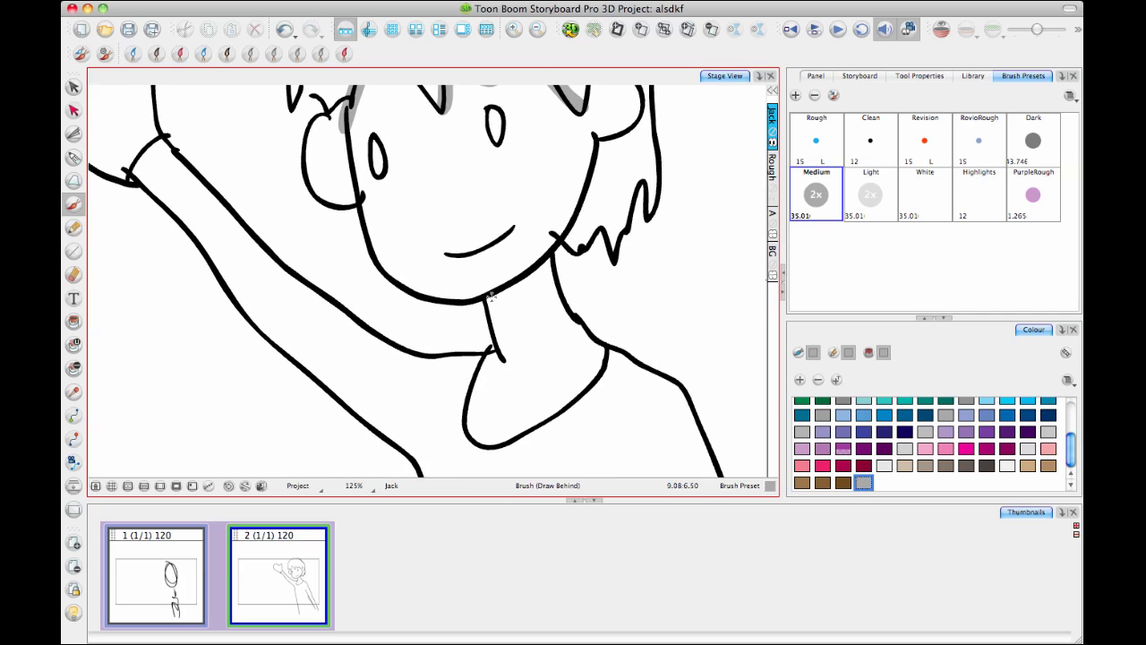
pyautogui.moveTo(490, 296)
pyautogui.mouseDown()
pyautogui.moveTo(528, 280)
pyautogui.moveTo(548, 255)
pyautogui.mouseUp()
# Shade the side of the face between the fringe and the jaw, near the ear beside the long hair, with the Light preset
pyautogui.press('space')
pyautogui.moveTo(584, 160)
pyautogui.mouseDown()
pyautogui.moveTo(588, 245)
pyautogui.moveTo(578, 222)
pyautogui.moveTo(555, 213)
pyautogui.mouseUp()
pyautogui.click(873, 196)
pyautogui.press('o')
pyautogui.moveTo(538, 159)
pyautogui.mouseDown()
pyautogui.moveTo(571, 262)
pyautogui.moveTo(565, 295)
pyautogui.moveTo(581, 205)
pyautogui.mouseUp()
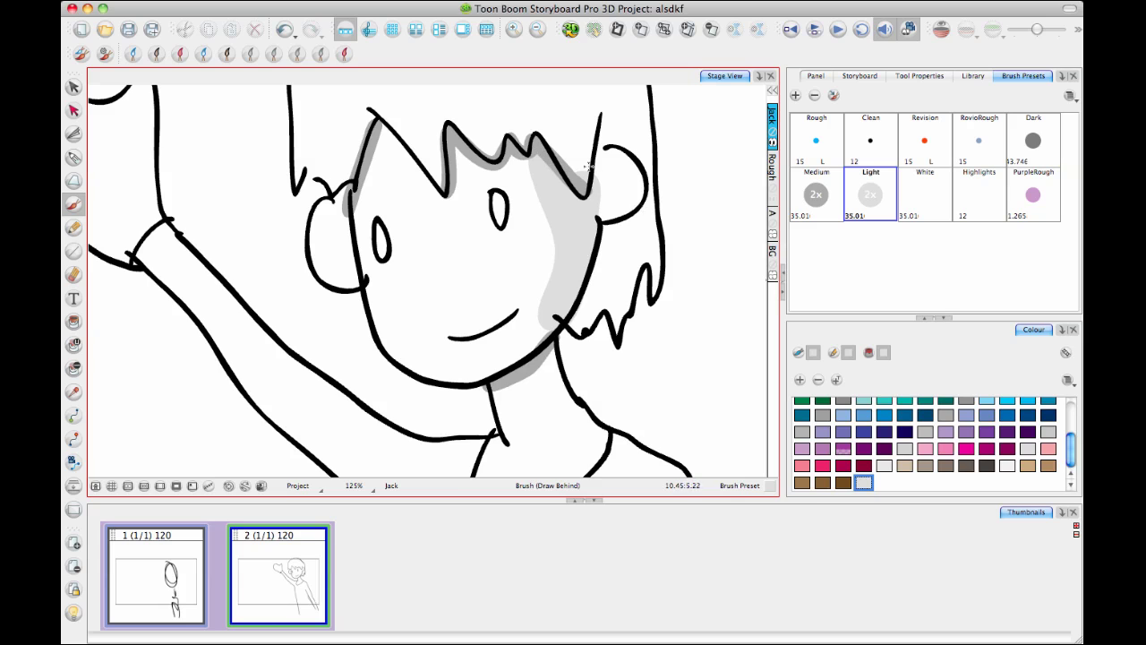
# Paint light grey shading on the torso side below the armpit, along the inside of the lowered arm
pyautogui.press('2')
pyautogui.press('2')
pyautogui.press('2')
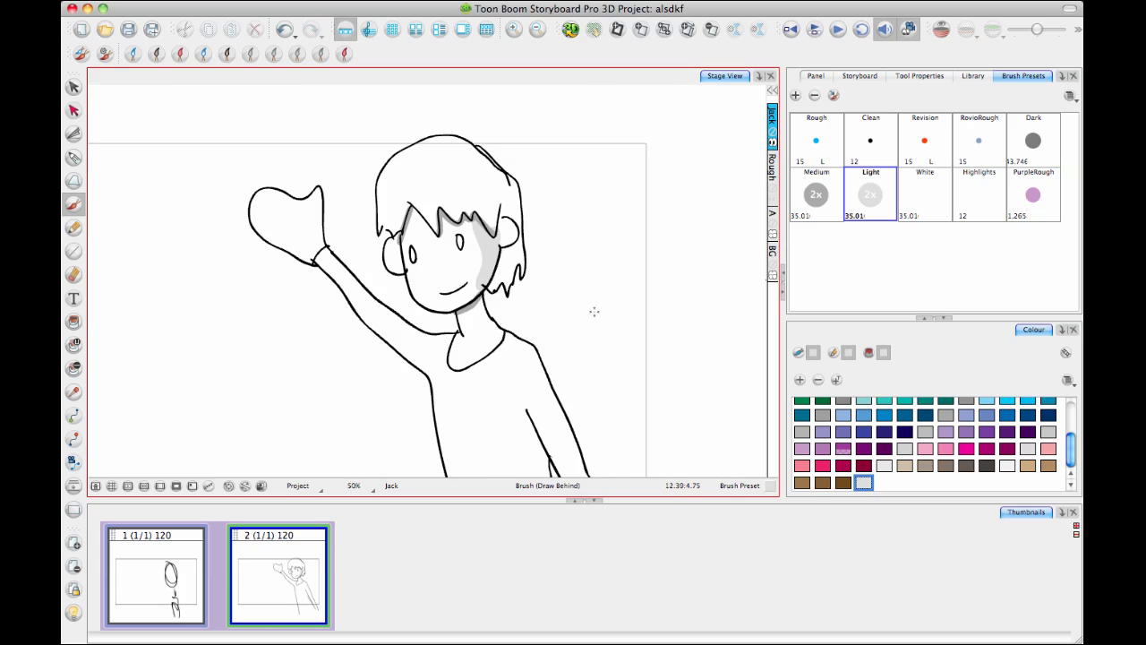
pyautogui.press('space')
pyautogui.moveTo(524, 335); pyautogui.dragTo(527, 272)
pyautogui.press('space')
pyautogui.moveTo(544, 382)
pyautogui.mouseDown()
pyautogui.moveTo(519, 303)
pyautogui.moveTo(520, 335)
pyautogui.moveTo(576, 445)
pyautogui.mouseUp()
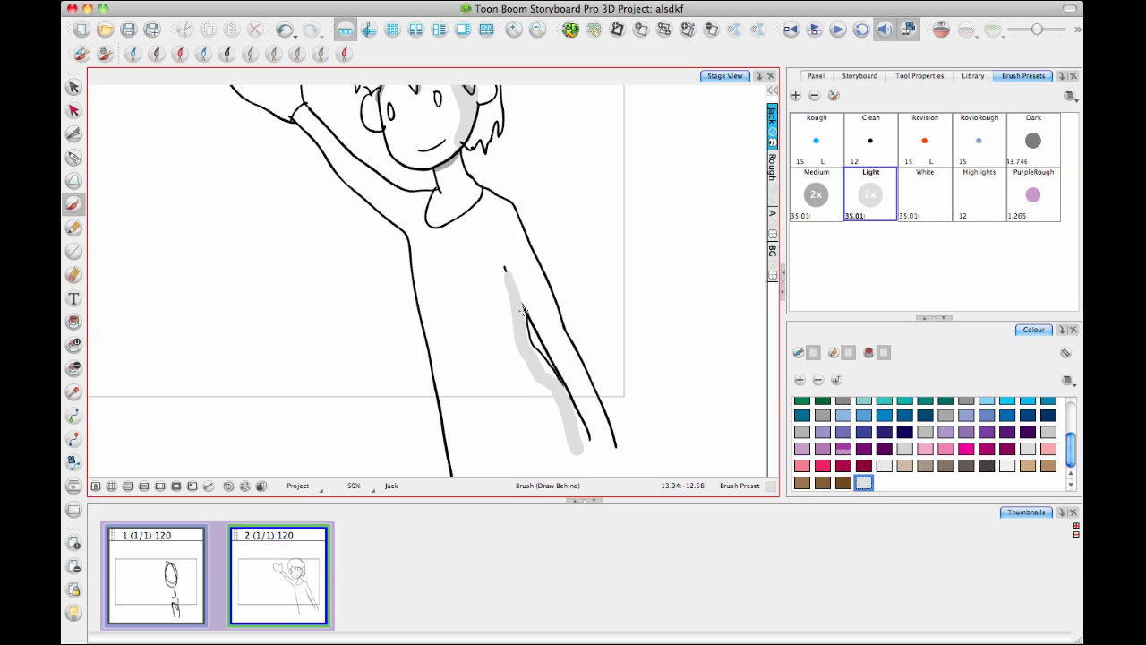
pyautogui.moveTo(522, 310)
pyautogui.mouseDown()
pyautogui.moveTo(529, 352)
pyautogui.moveTo(582, 444)
pyautogui.mouseUp()
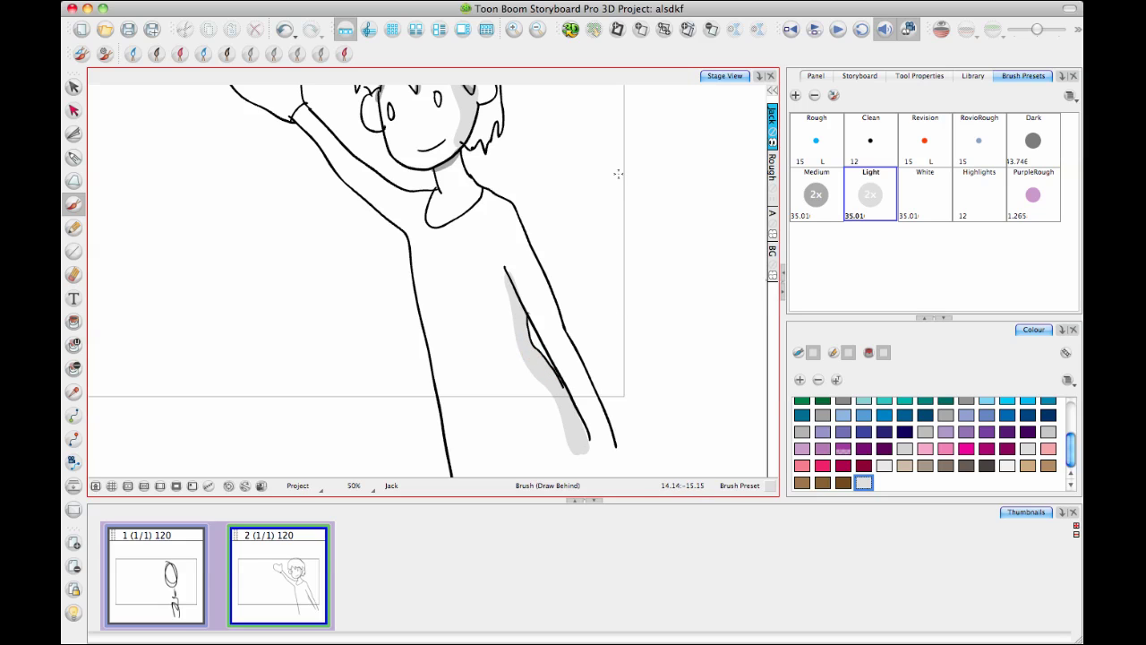
# Extend the shadow on the neck under the chin with the Light preset
pyautogui.press('space')
pyautogui.moveTo(566, 221); pyautogui.dragTo(654, 305)
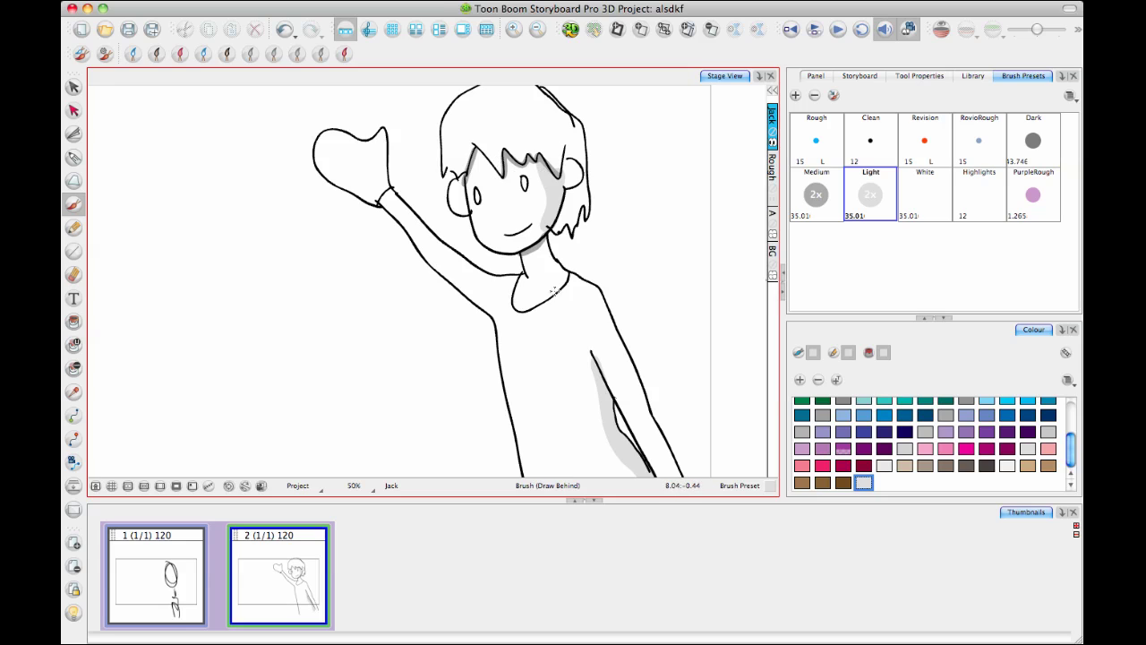
pyautogui.moveTo(547, 247)
pyautogui.mouseDown()
pyautogui.moveTo(493, 211)
pyautogui.moveTo(483, 220)
pyautogui.moveTo(492, 203)
pyautogui.mouseUp()
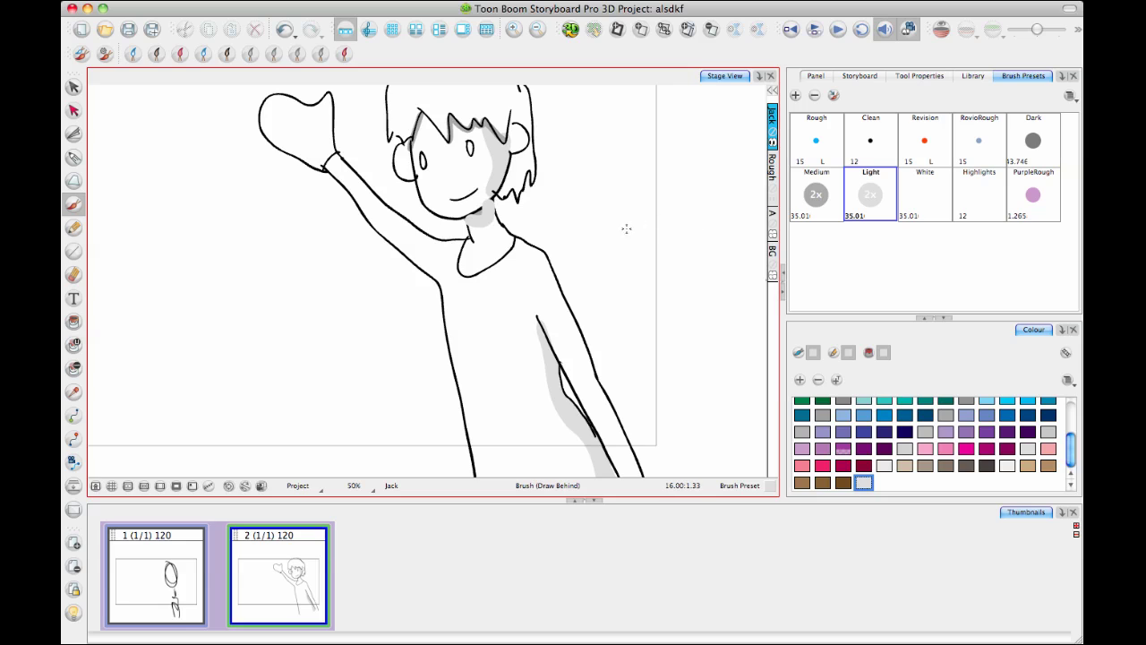
# Paint a light grey shadow along the outer edge of the lowered arm from the shoulder down
pyautogui.moveTo(578, 256); pyautogui.dragTo(562, 223)
pyautogui.press('1')
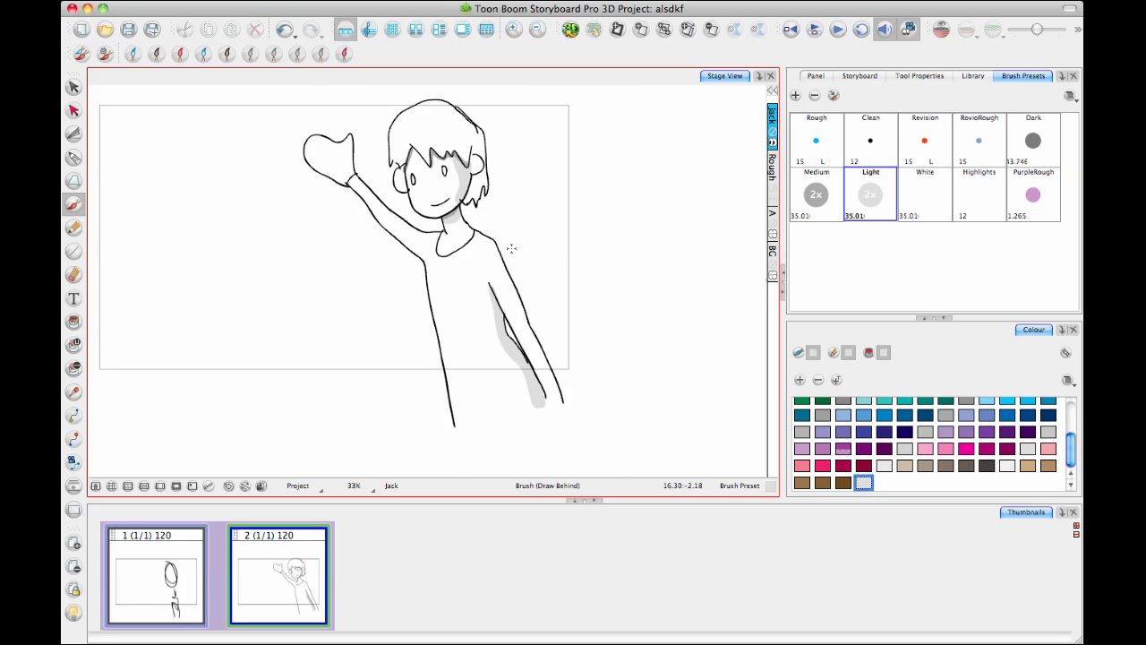
pyautogui.moveTo(495, 238)
pyautogui.mouseDown()
pyautogui.moveTo(564, 407)
pyautogui.moveTo(560, 424)
pyautogui.moveTo(579, 330)
pyautogui.moveTo(545, 365)
pyautogui.moveTo(567, 413)
pyautogui.mouseUp()
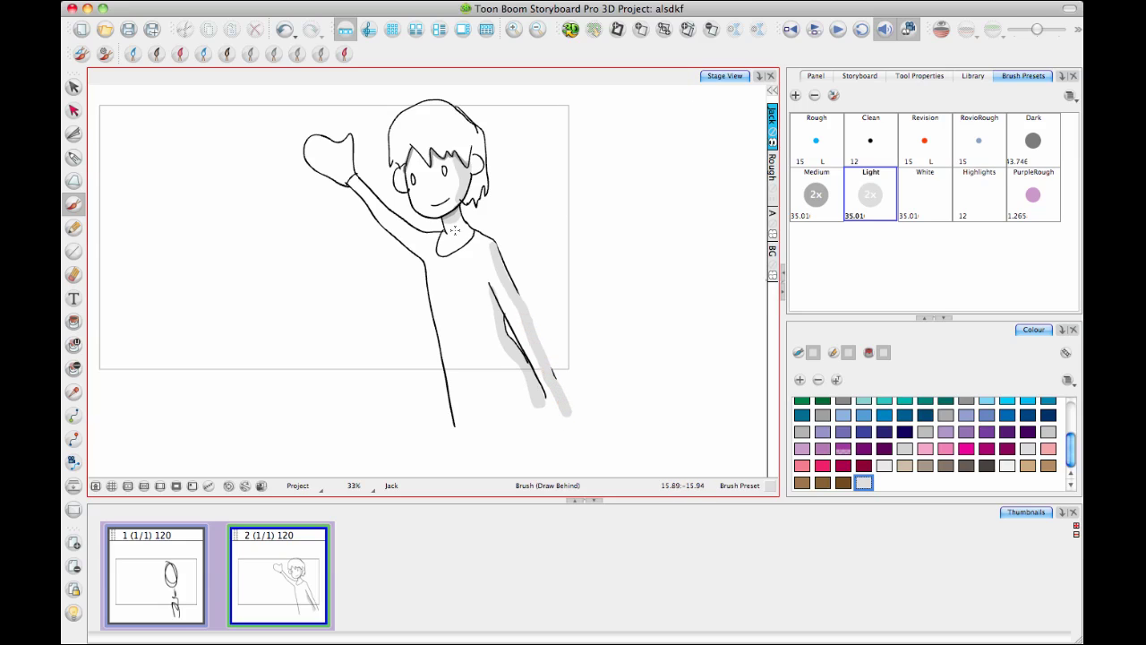
pyautogui.moveTo(536, 240)
pyautogui.mouseDown()
pyautogui.moveTo(604, 256)
pyautogui.moveTo(596, 266)
pyautogui.mouseUp()
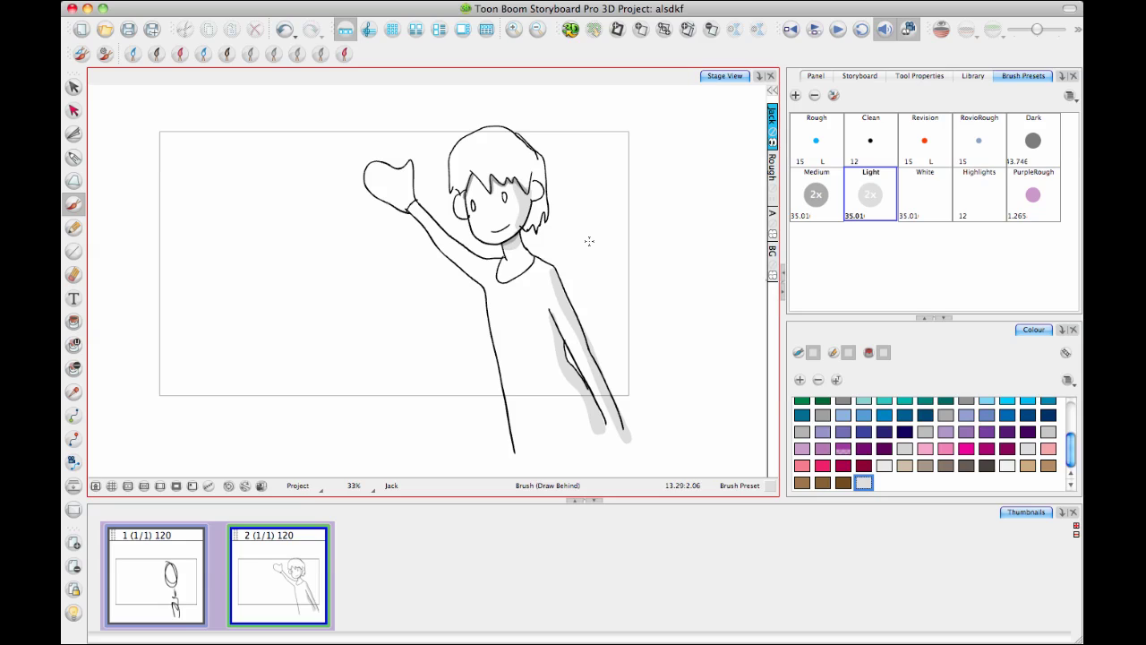
# Add a new panel after the waving character's panel and turn on onion skin
pyautogui.click(638, 32)
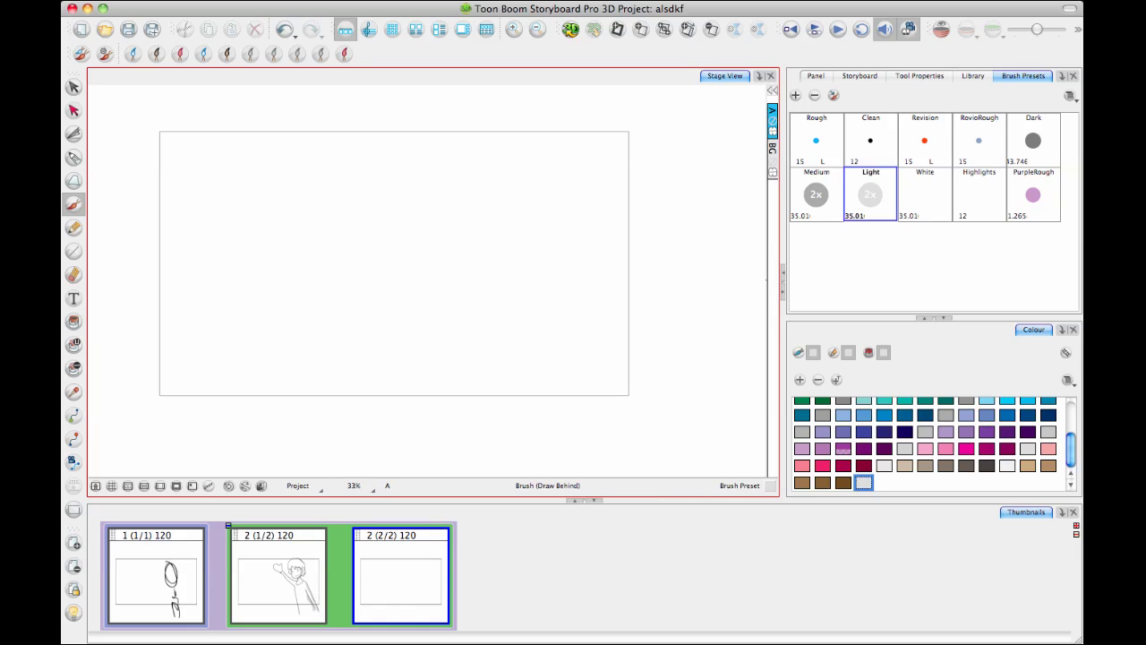
pyautogui.click(942, 31)
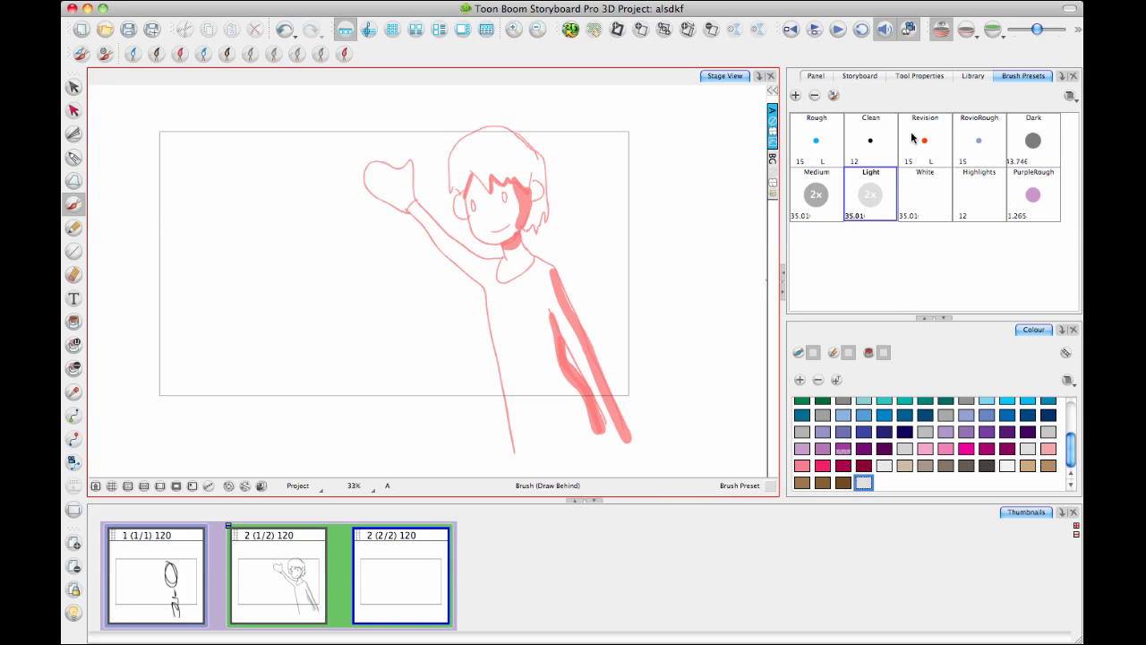
# Sketch a side-view figure's back, torso, neck and oval head over the onion-skinned character with the Rough preset
pyautogui.click(817, 131)
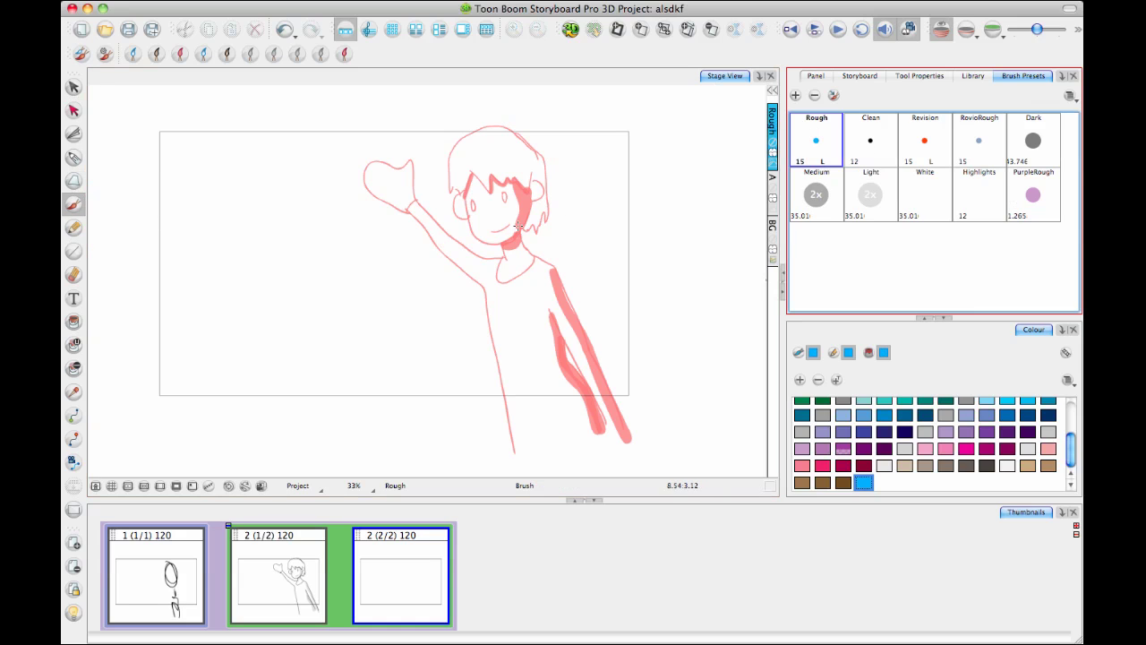
pyautogui.moveTo(523, 221)
pyautogui.mouseDown()
pyautogui.moveTo(501, 250)
pyautogui.moveTo(526, 243)
pyautogui.moveTo(573, 300)
pyautogui.moveTo(575, 452)
pyautogui.mouseUp()
pyautogui.moveTo(500, 240); pyautogui.dragTo(516, 403)
pyautogui.moveTo(505, 311); pyautogui.dragTo(514, 430)
pyautogui.moveTo(530, 220)
pyautogui.mouseDown()
pyautogui.moveTo(523, 211)
pyautogui.moveTo(546, 215)
pyautogui.mouseUp()
pyautogui.moveTo(572, 175); pyautogui.dragTo(551, 217)
pyautogui.moveTo(561, 137)
pyautogui.mouseDown()
pyautogui.moveTo(573, 175)
pyautogui.moveTo(516, 177)
pyautogui.mouseUp()
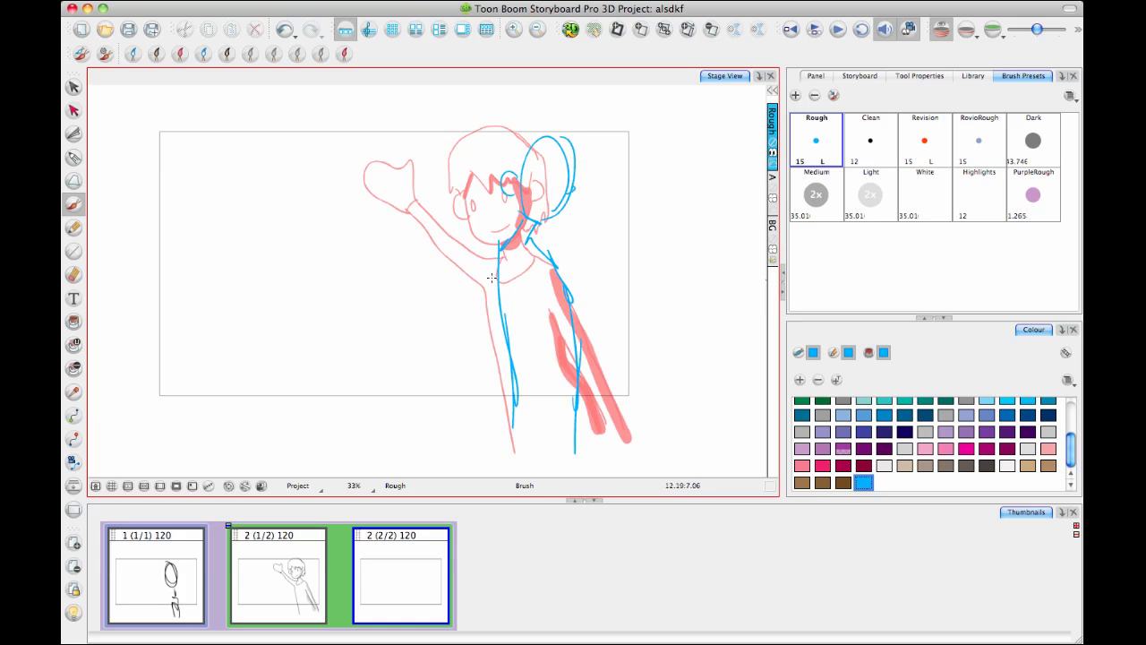
# Sketch the front arm and the face profile of the blue figure, and turn off onion skin
pyautogui.moveTo(500, 249); pyautogui.dragTo(455, 385)
pyautogui.moveTo(488, 273); pyautogui.dragTo(453, 448)
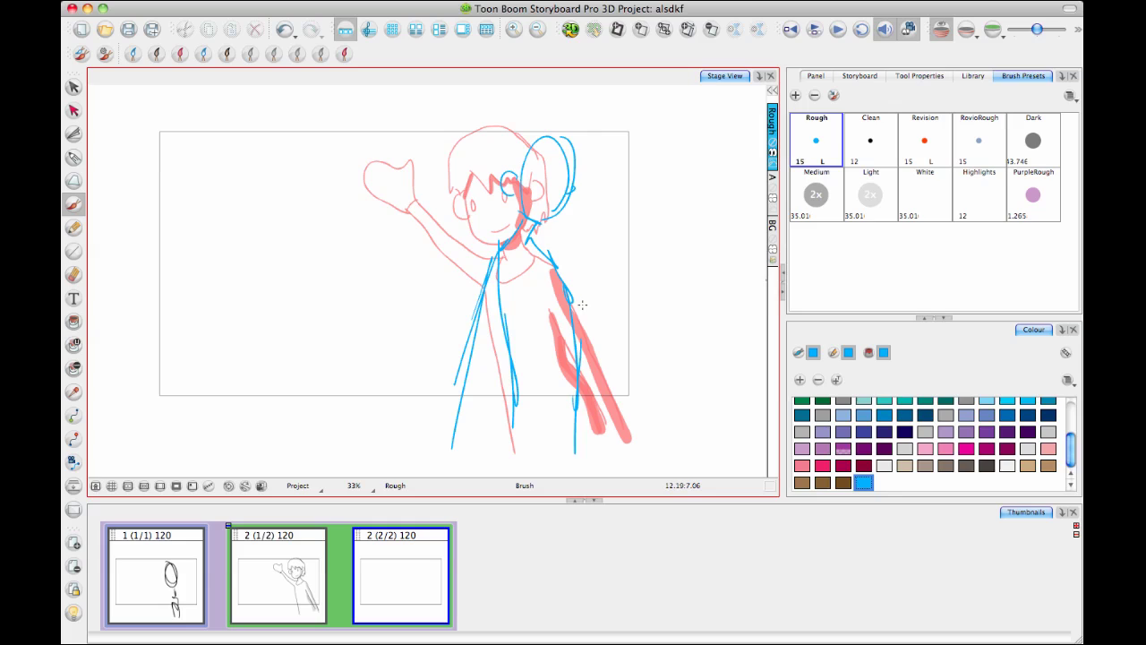
pyautogui.moveTo(517, 203)
pyautogui.mouseDown()
pyautogui.moveTo(484, 170)
pyautogui.moveTo(515, 132)
pyautogui.moveTo(566, 136)
pyautogui.mouseUp()
pyautogui.click(943, 29)
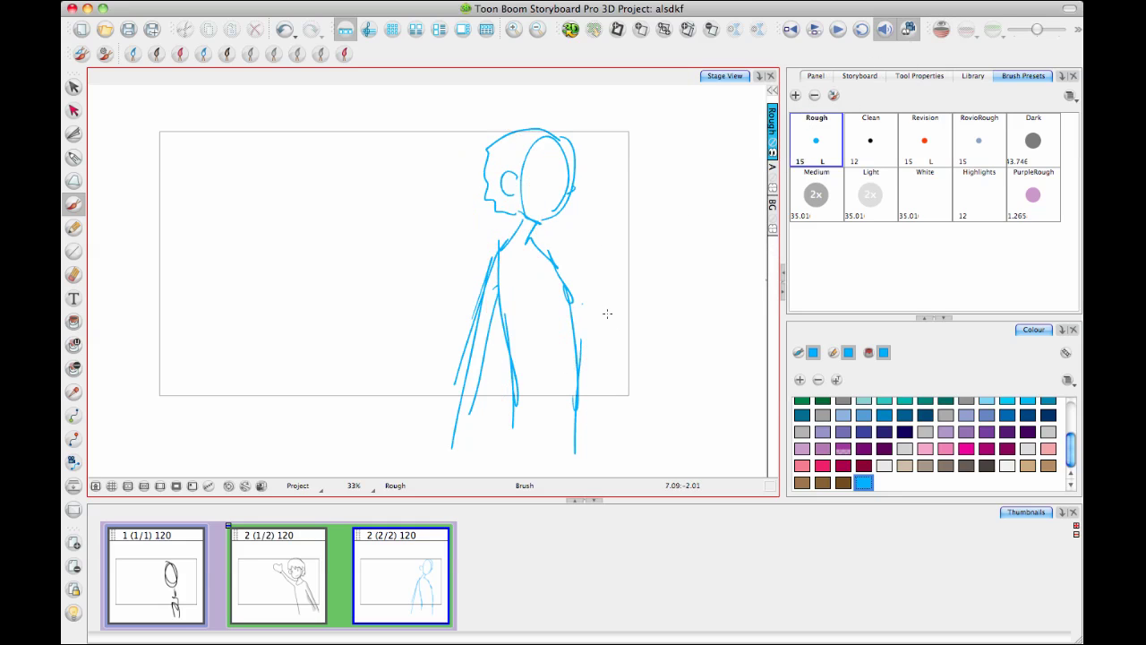
# Flip back and forth between the waving character's panel and the blue sketch panel to compare the poses
pyautogui.click(302, 581)
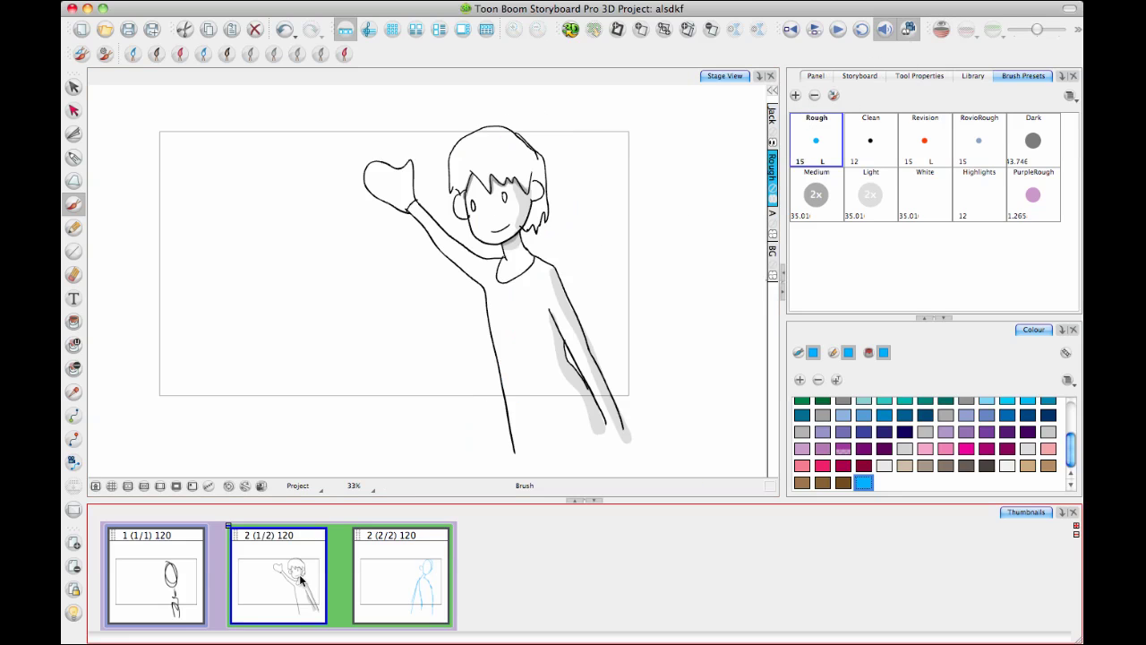
pyautogui.press('Right')
pyautogui.press('Left')
pyautogui.press('Right')
pyautogui.press('Left')
pyautogui.press('Right')
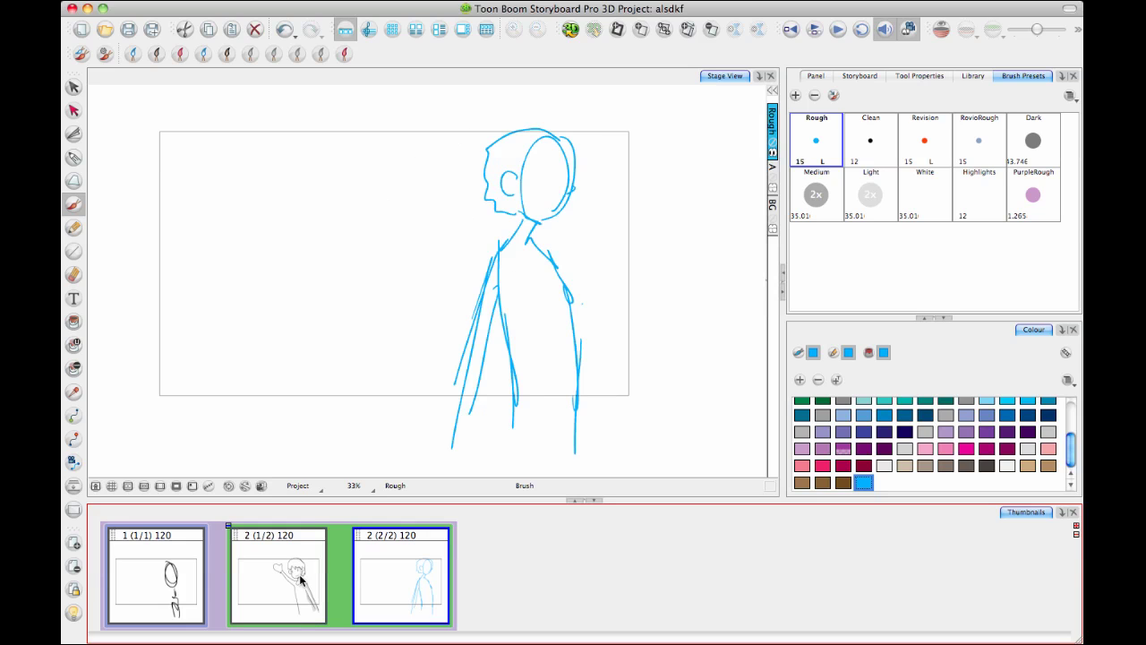
pyautogui.press('i')
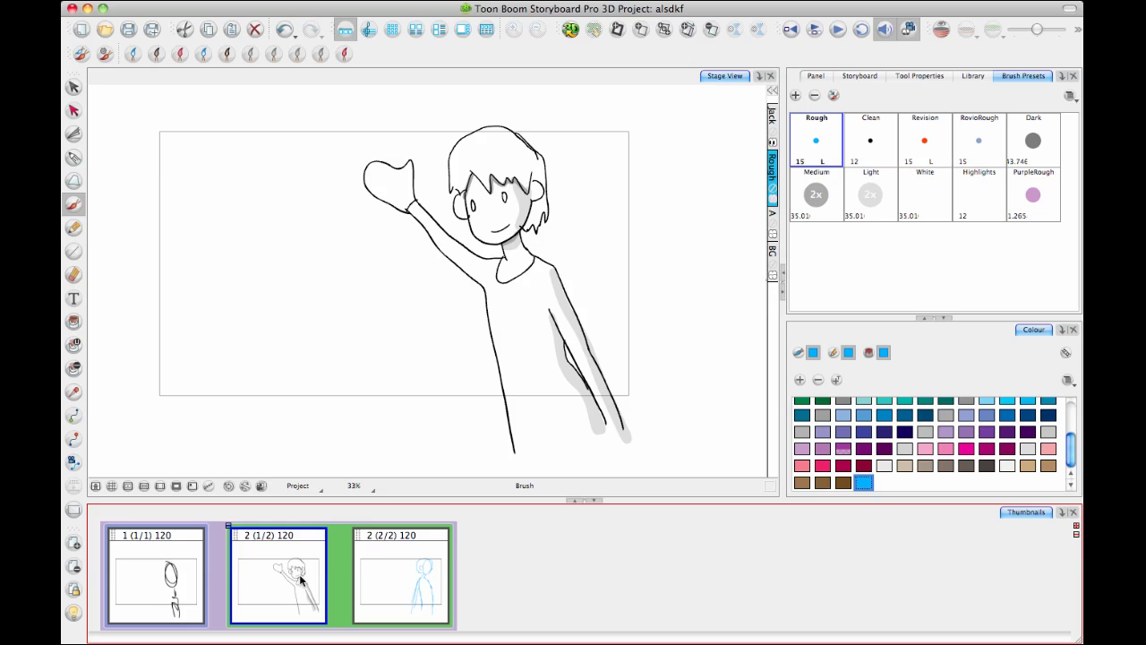
pyautogui.press('o')
pyautogui.press('i')
pyautogui.press('o')
pyautogui.press('i')
pyautogui.press('o')
pyautogui.press('i')
pyautogui.press('i')
pyautogui.press('o')
pyautogui.press('o')
pyautogui.press('i')
pyautogui.press('i')
pyautogui.press('o')
pyautogui.press('o')
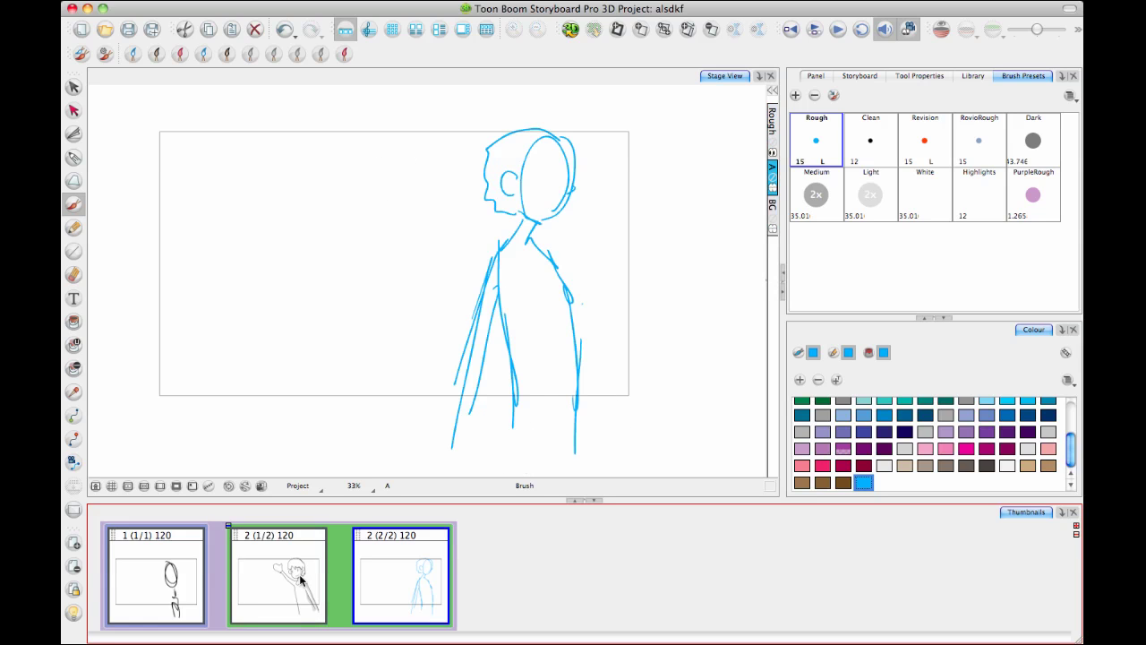